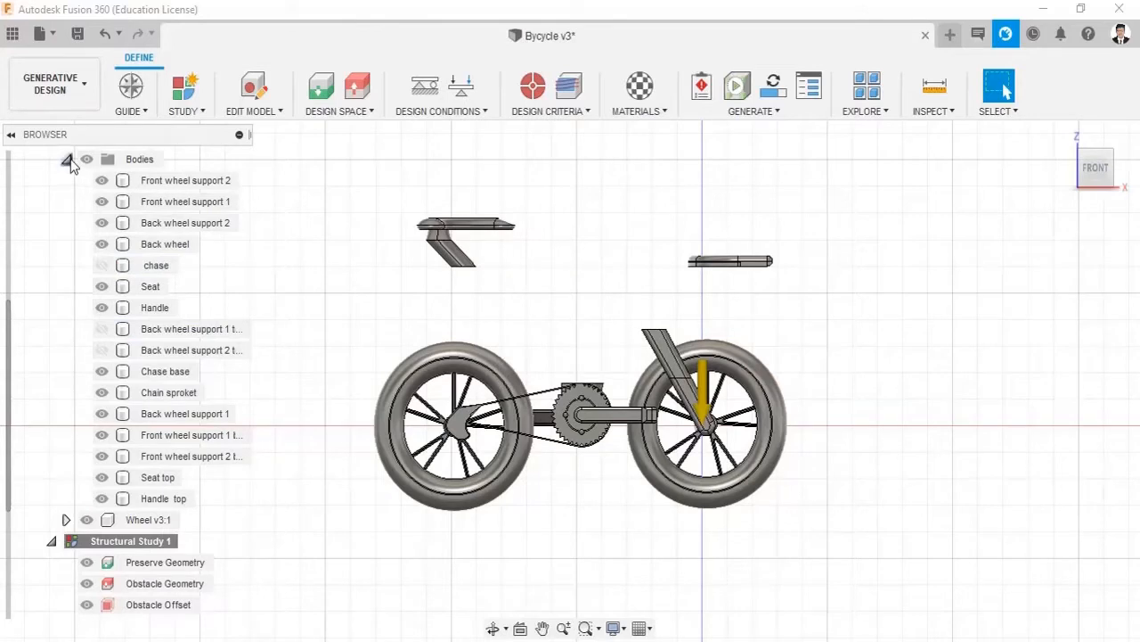
# Step: Assign the seat support, lower handlebar body, upper front fork supports, chase base and back wheel supports as preserve geometry
pyautogui.click(66, 159)
pyautogui.click(328, 89)
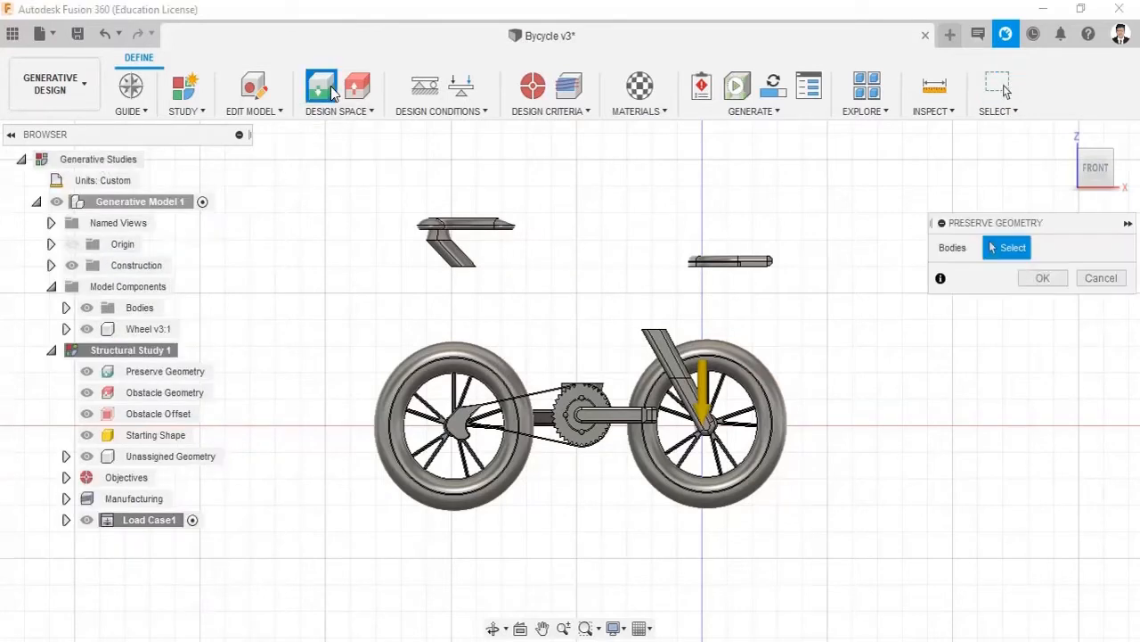
pyautogui.click(461, 264)
pyautogui.click(692, 263)
pyautogui.click(674, 349)
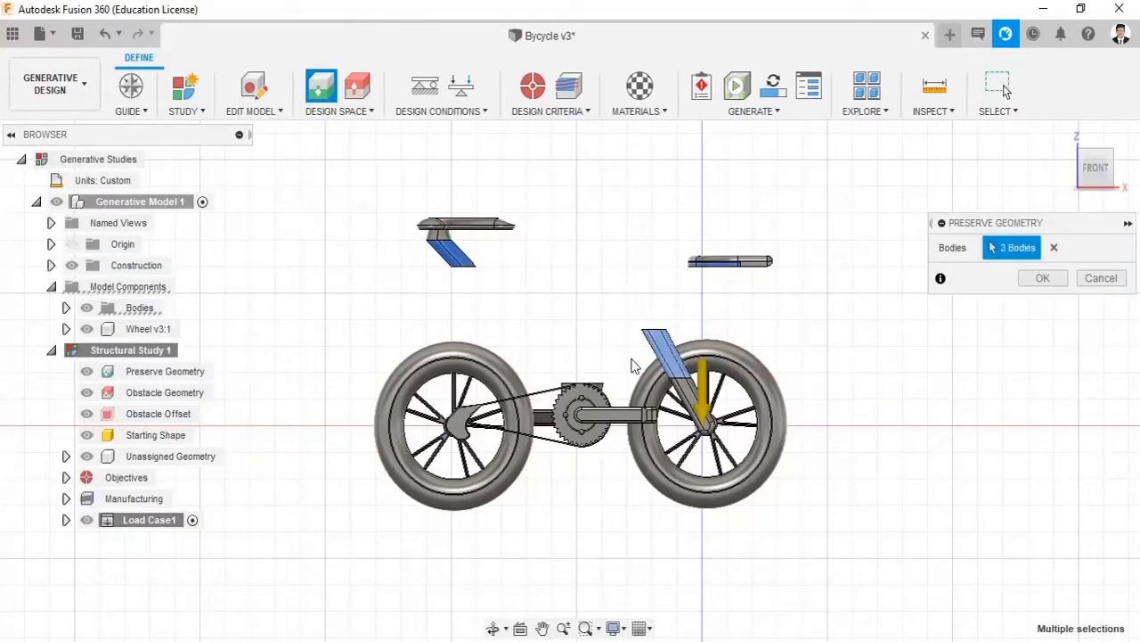
pyautogui.keyDown('shift'); pyautogui.moveTo(735, 301); pyautogui.dragTo(570, 357, button='middle'); pyautogui.keyUp('shift')
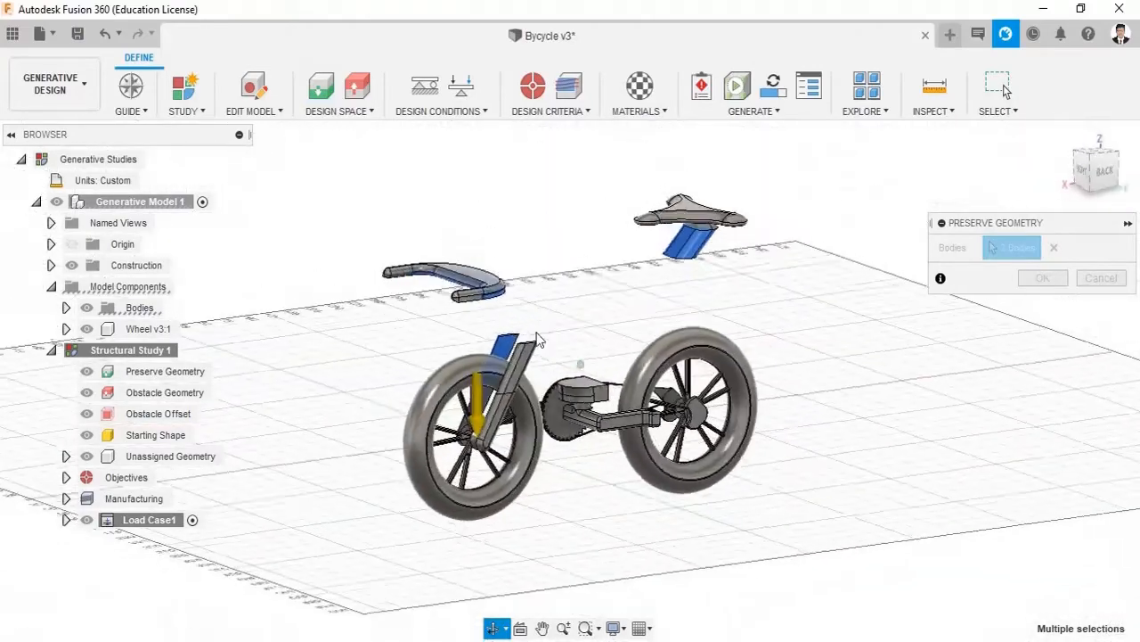
pyautogui.click(509, 356)
pyautogui.click(583, 390)
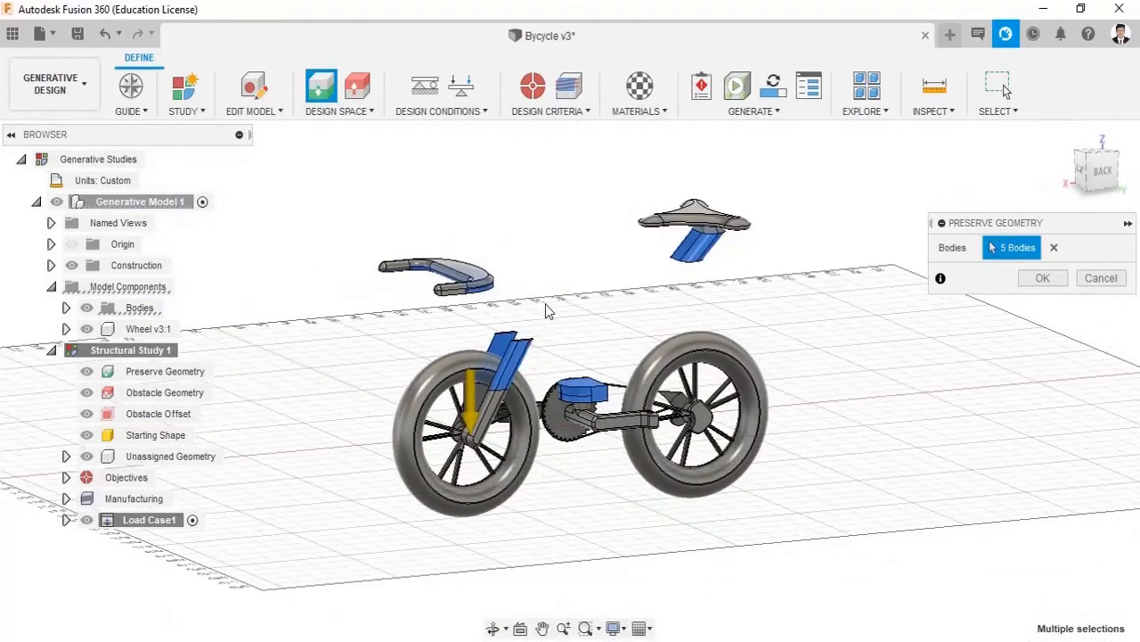
pyautogui.keyDown('shift'); pyautogui.moveTo(548, 310); pyautogui.dragTo(659, 366, button='middle'); pyautogui.keyUp('shift')
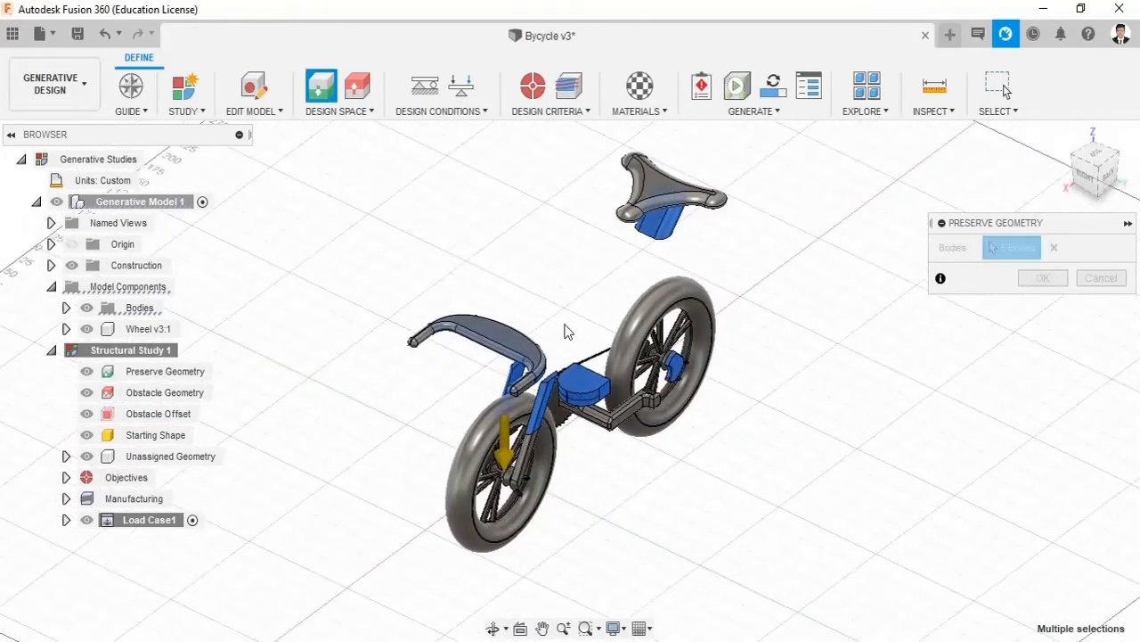
pyautogui.keyDown('shift'); pyautogui.moveTo(568, 331); pyautogui.dragTo(751, 330, button='middle'); pyautogui.keyUp('shift')
pyautogui.click(1043, 278)
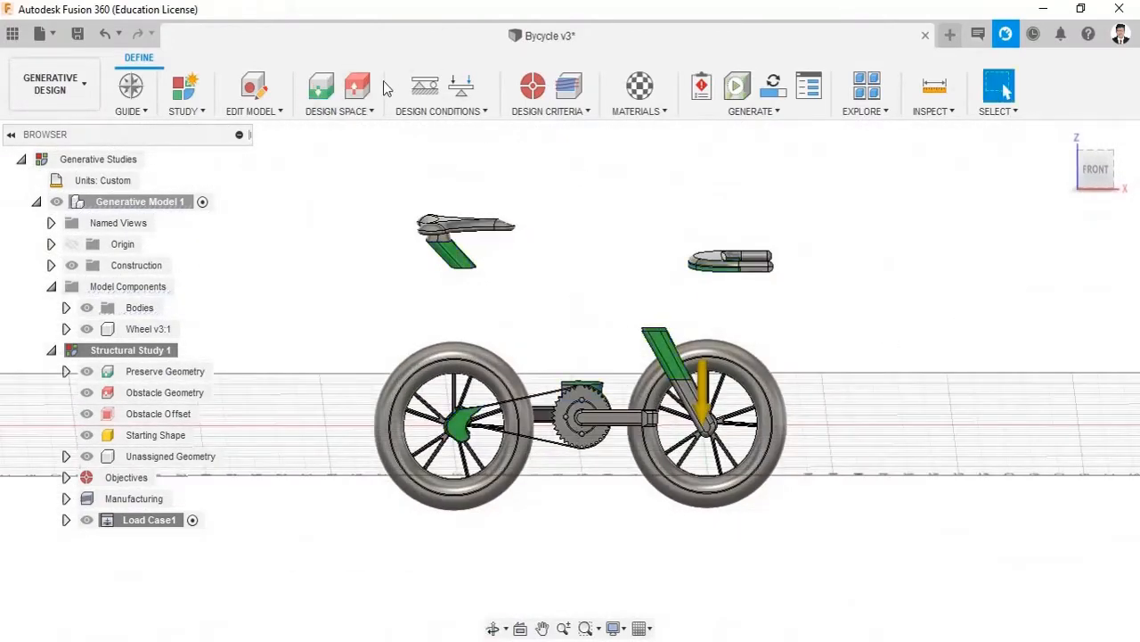
# Step: Assign the seat top, handle top, both wheels, chain sprocket assembly and lower front fork supports as obstacle geometry
pyautogui.click(356, 86)
pyautogui.click(468, 224)
pyautogui.click(768, 262)
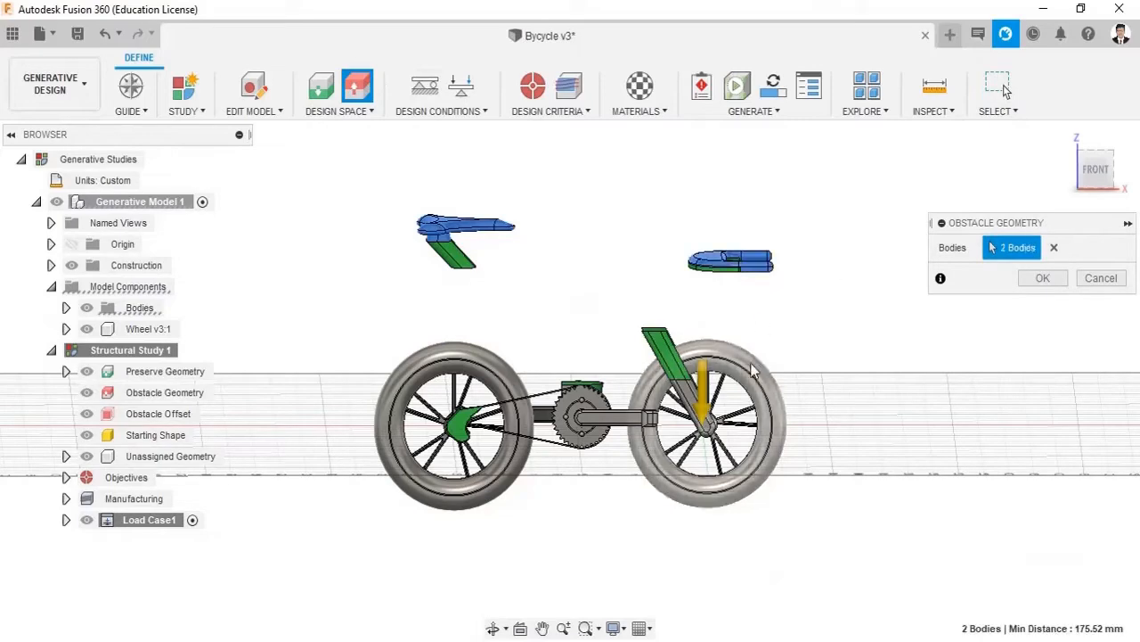
pyautogui.click(754, 375)
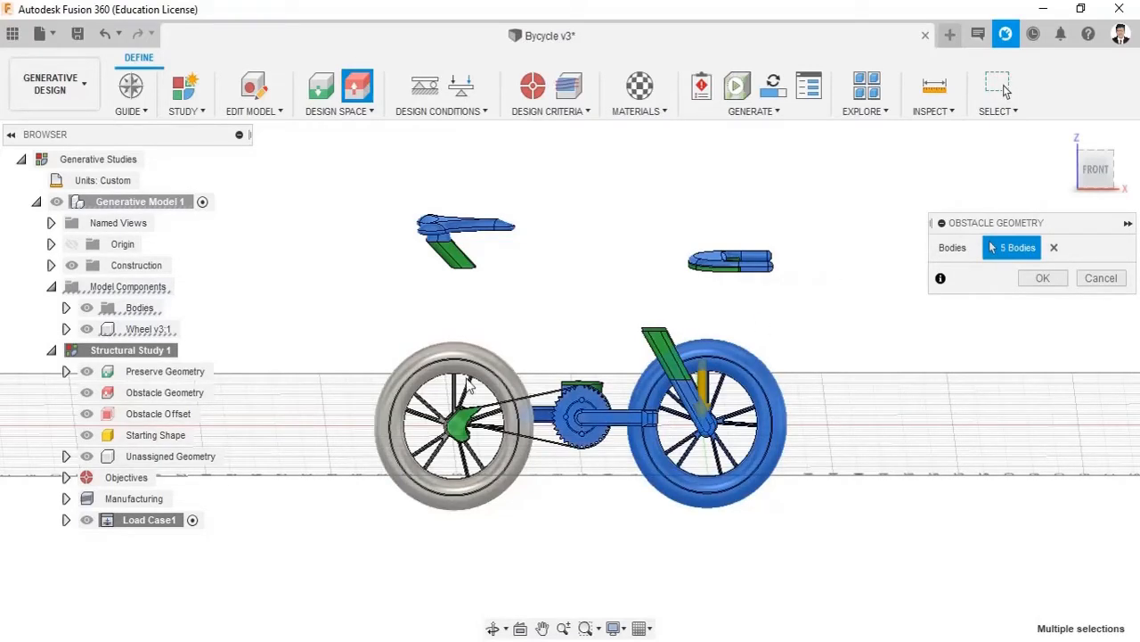
pyautogui.click(453, 342)
pyautogui.keyDown('shift'); pyautogui.moveTo(797, 371); pyautogui.dragTo(581, 367, button='middle'); pyautogui.keyUp('shift')
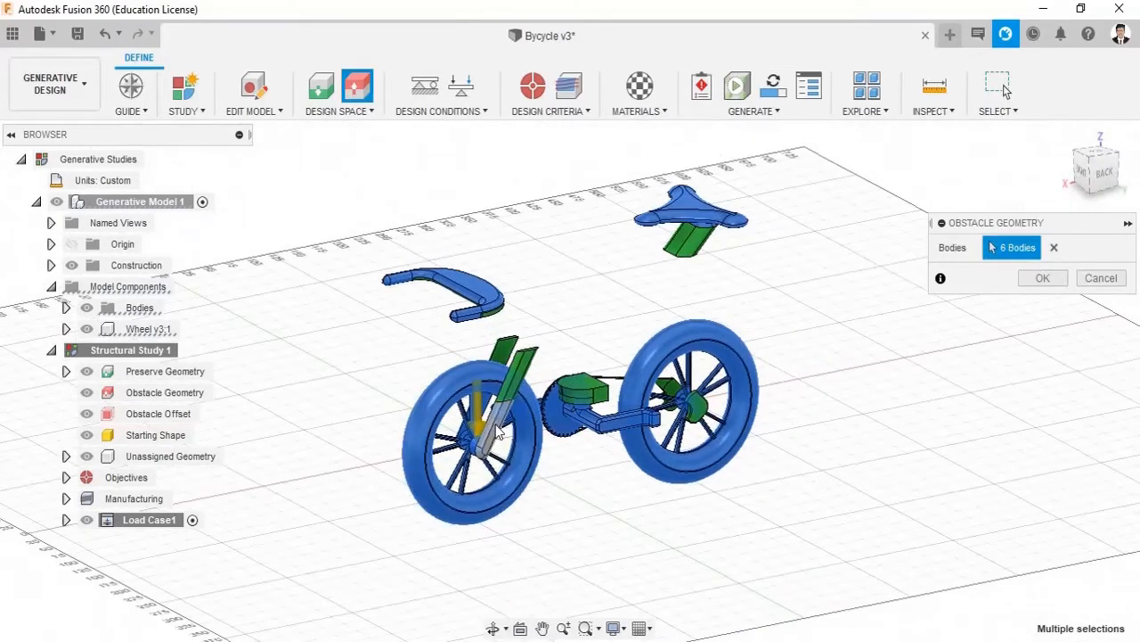
pyautogui.keyDown('shift'); pyautogui.moveTo(493, 309); pyautogui.dragTo(580, 364, button='middle'); pyautogui.keyUp('shift')
pyautogui.click(1042, 279)
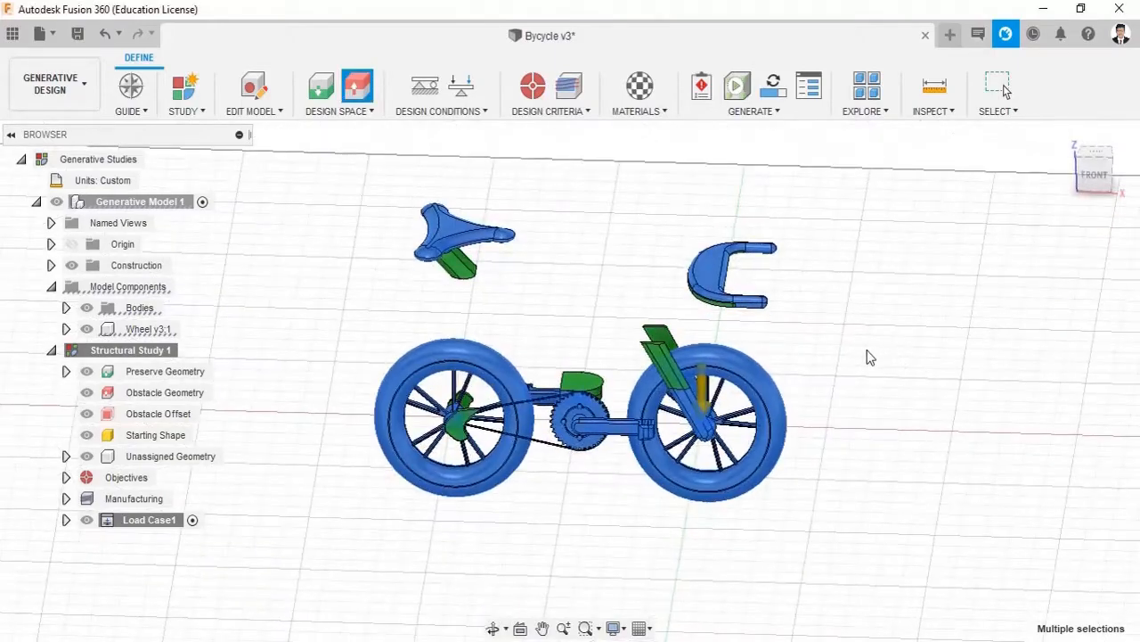
pyautogui.keyDown('shift'); pyautogui.moveTo(876, 307); pyautogui.dragTo(731, 285, button='middle'); pyautogui.keyUp('shift')
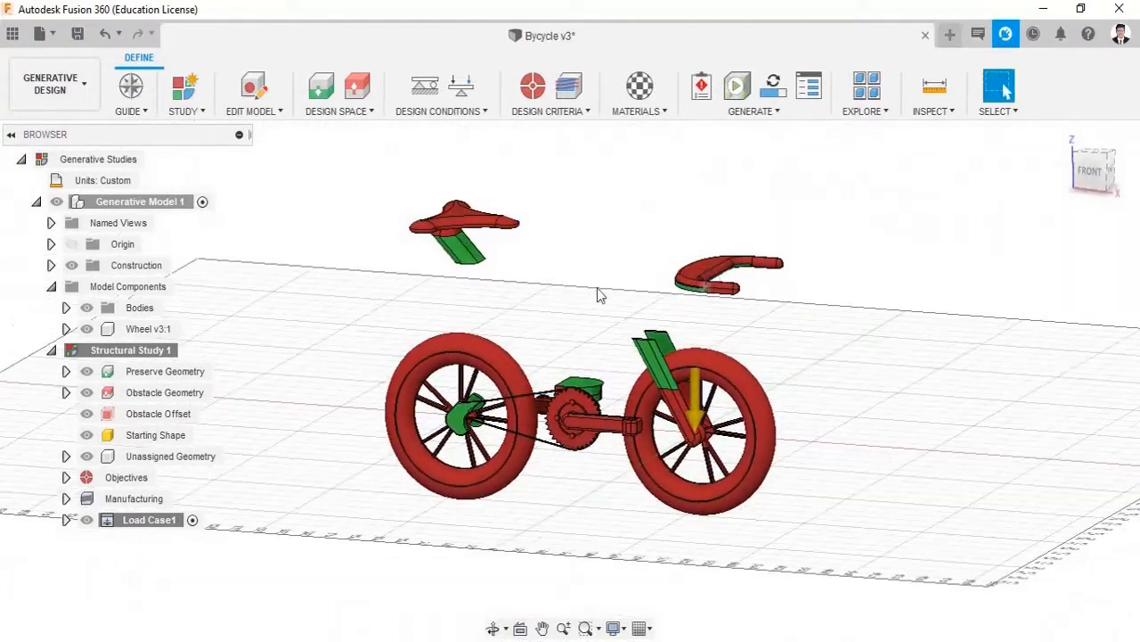
# Step: Apply a fixed structural constraint in all three axes to the underside of the chase base
pyautogui.click(424, 89)
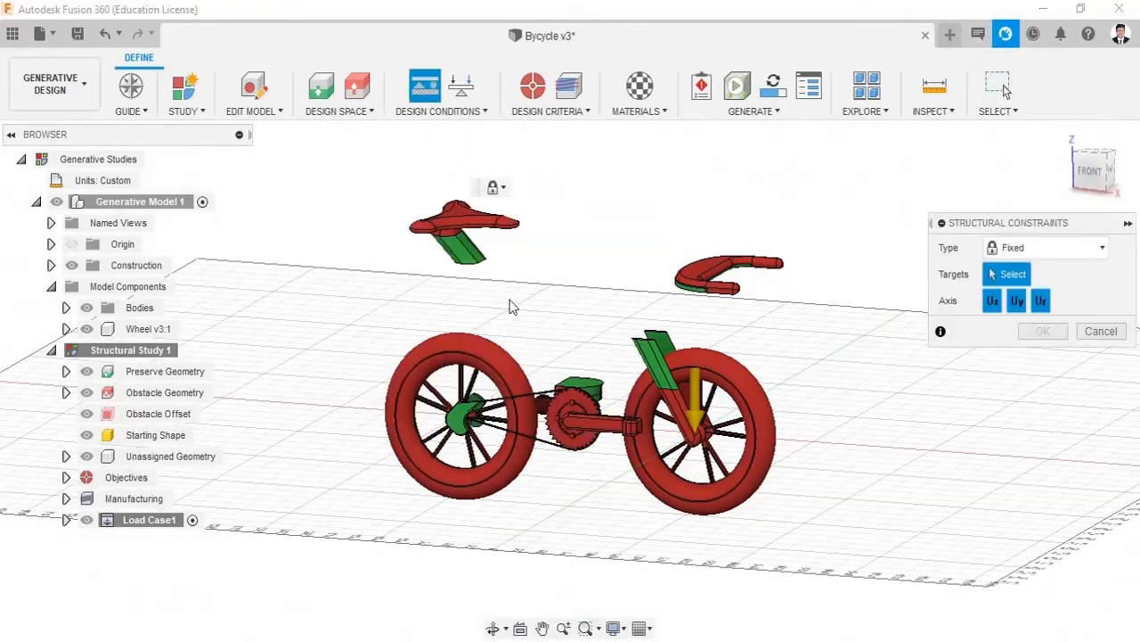
pyautogui.keyDown('shift'); pyautogui.moveTo(514, 307); pyautogui.dragTo(567, 363, button='middle'); pyautogui.keyUp('shift')
pyautogui.click(567, 364)
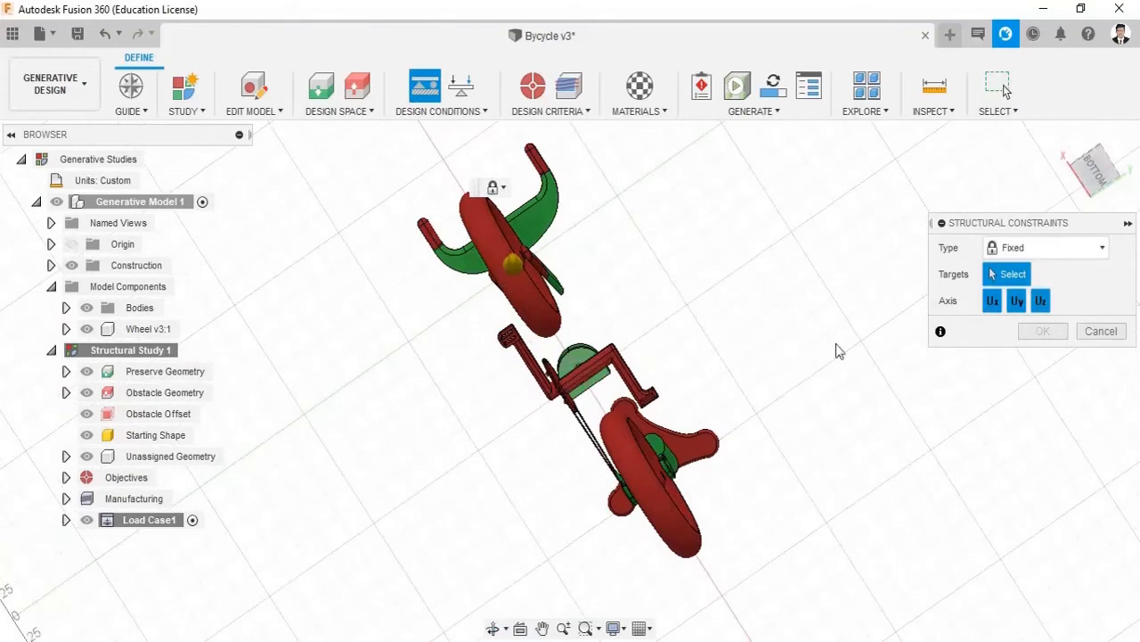
pyautogui.click(1041, 330)
# Step: Apply a 5000 N force load to the top face of the chase base above the sprocket
pyautogui.keyDown('shift'); pyautogui.moveTo(580, 201); pyautogui.dragTo(743, 333, button='middle'); pyautogui.keyUp('shift')
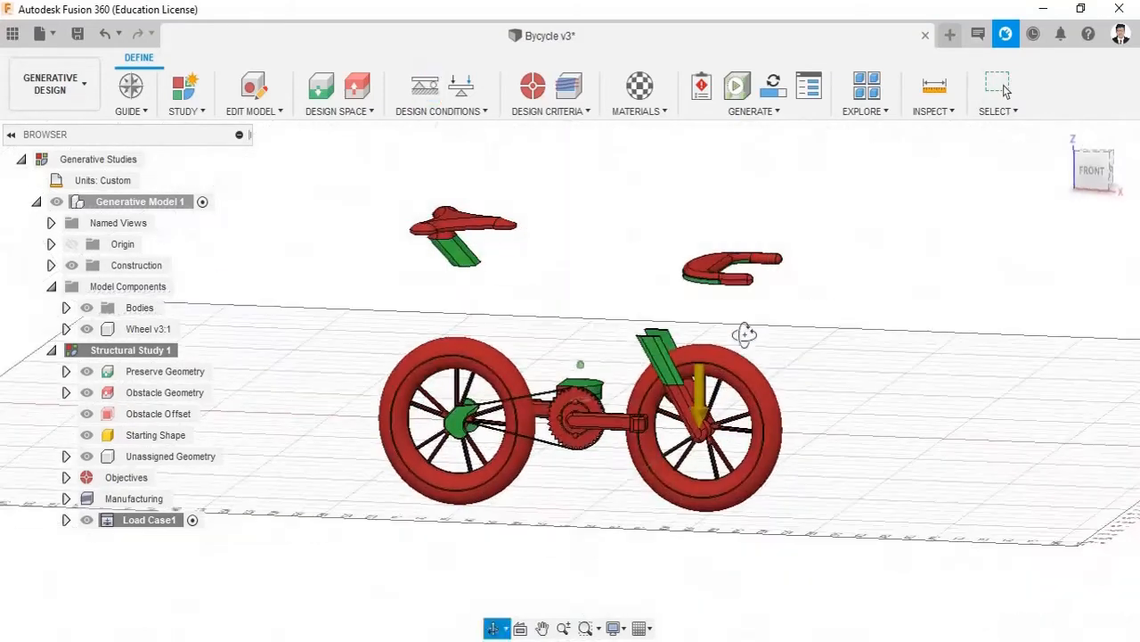
pyautogui.click(461, 85)
pyautogui.click(588, 371)
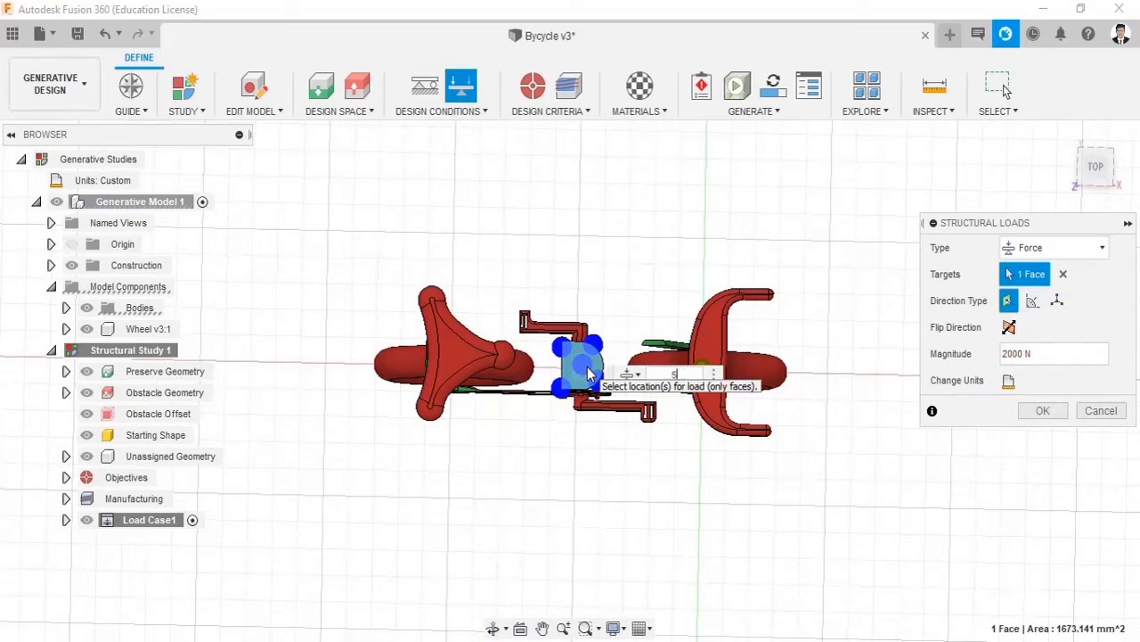
pyautogui.press('Return')
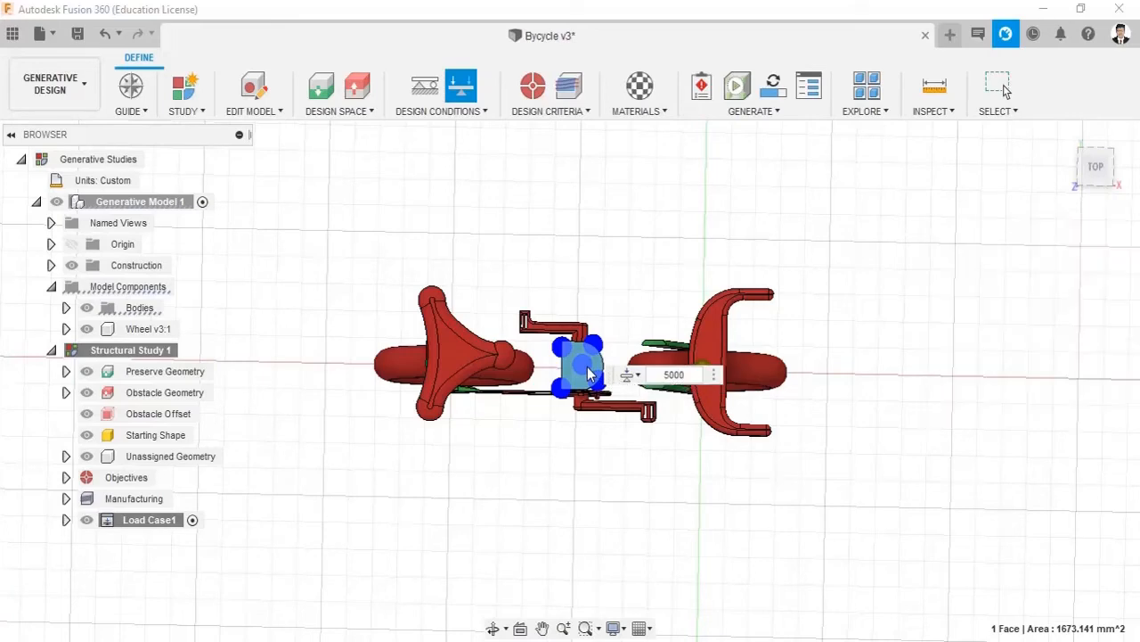
# Step: Apply a 5000 N force load to the lower end face of the seat support
pyautogui.keyDown('shift'); pyautogui.moveTo(580, 365); pyautogui.dragTo(560, 258, button='middle'); pyautogui.keyUp('shift')
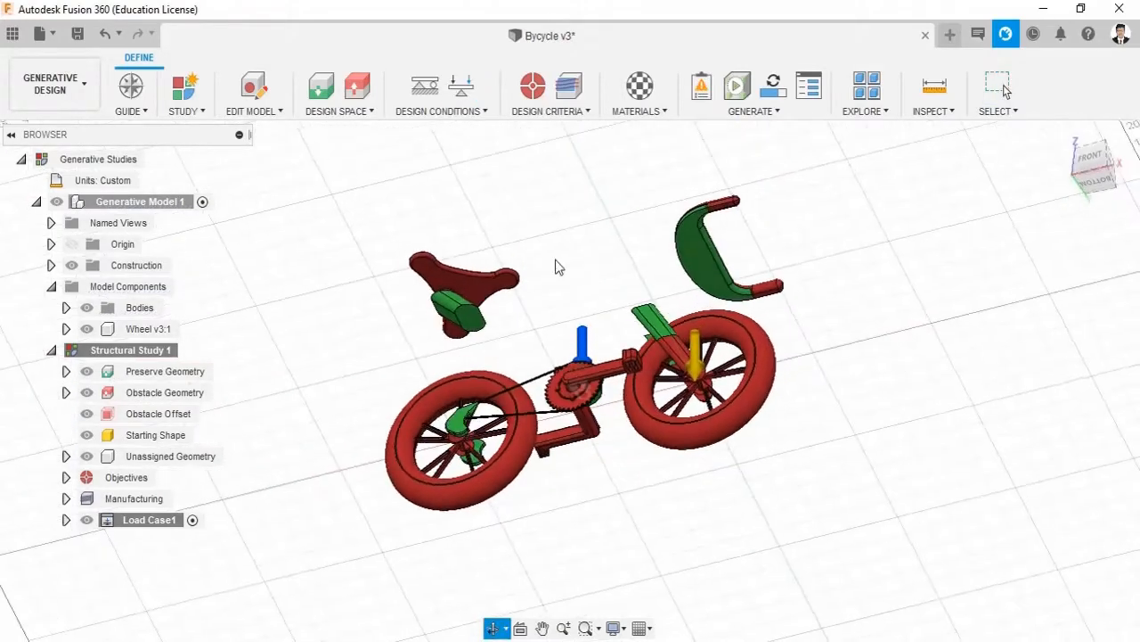
pyautogui.click(460, 85)
pyautogui.click(469, 320)
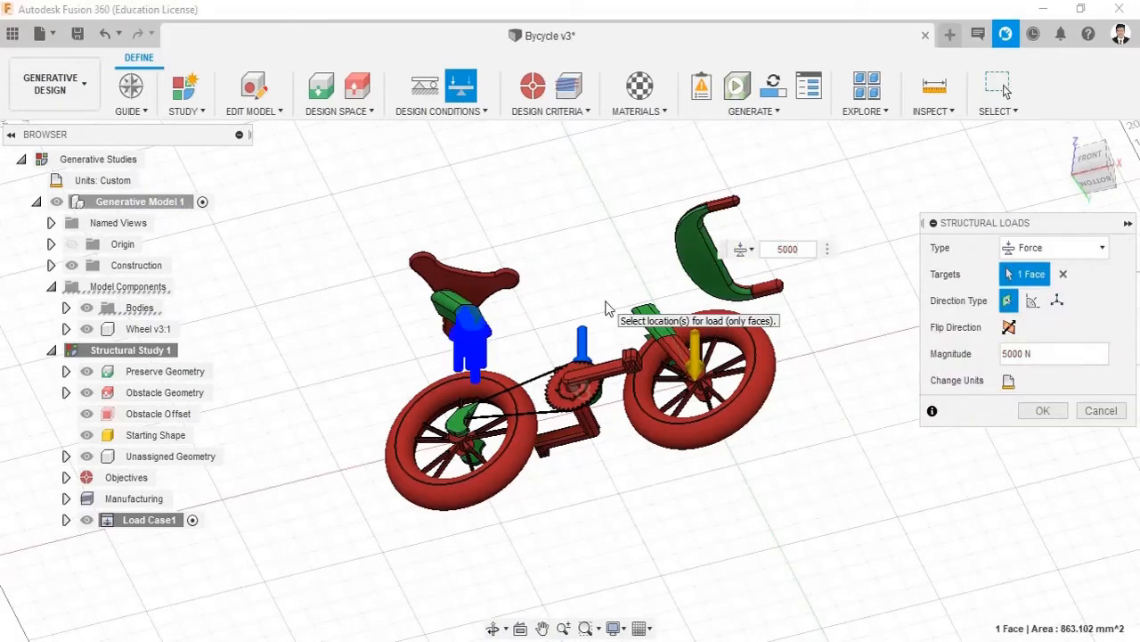
pyautogui.press('Return')
# Step: Apply a 5000 N force load to the underside face of the handlebar's preserved body
pyautogui.click(460, 85)
pyautogui.click(701, 262)
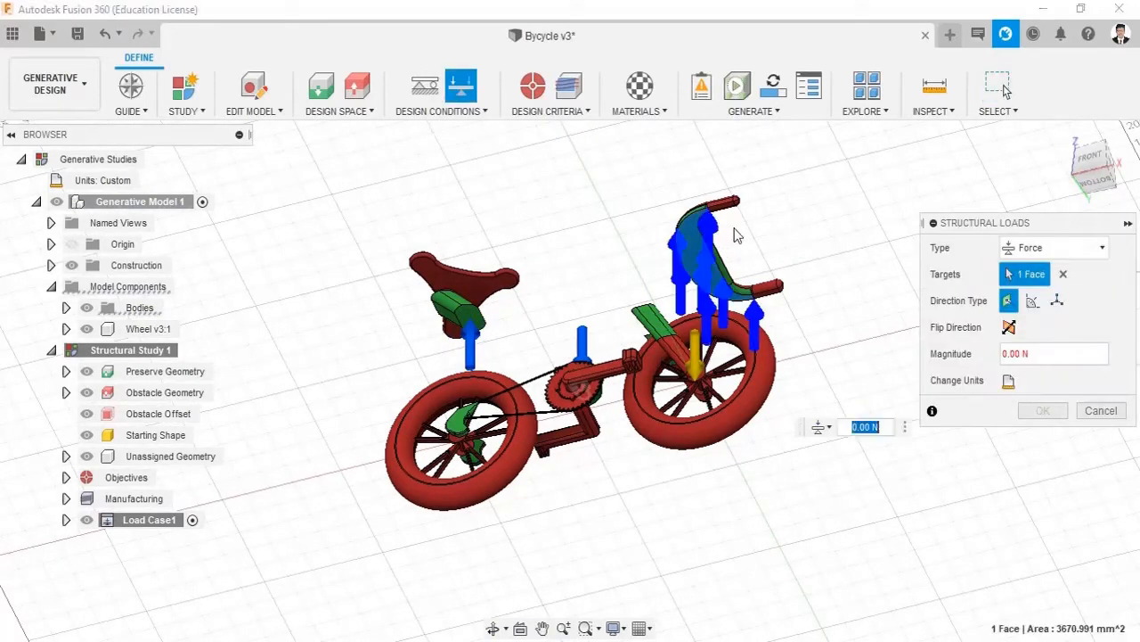
pyautogui.keyDown('shift'); pyautogui.moveTo(735, 234); pyautogui.dragTo(756, 252, button='middle'); pyautogui.keyUp('shift')
pyautogui.write('5000')
pyautogui.press('Return')
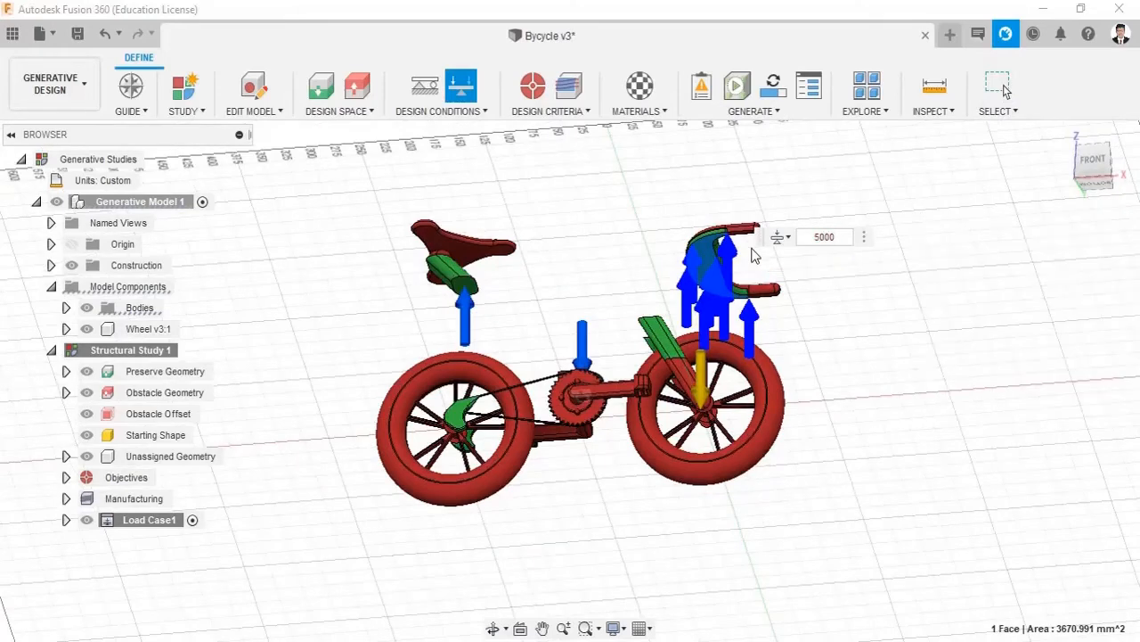
# Step: Apply a 3000 N force load to the top end faces of both preserved front wheel supports
pyautogui.keyDown('shift'); pyautogui.moveTo(634, 256); pyautogui.dragTo(584, 410, button='middle'); pyautogui.keyUp('shift')
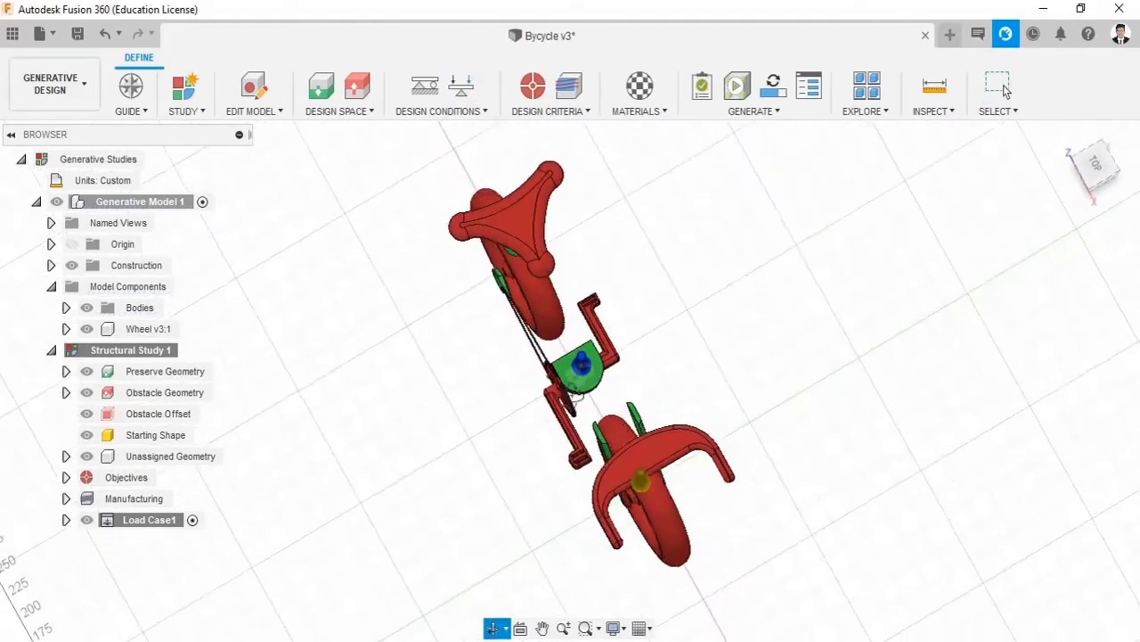
pyautogui.click(460, 85)
pyautogui.scroll(6, 595, 463)
pyautogui.click(595, 463)
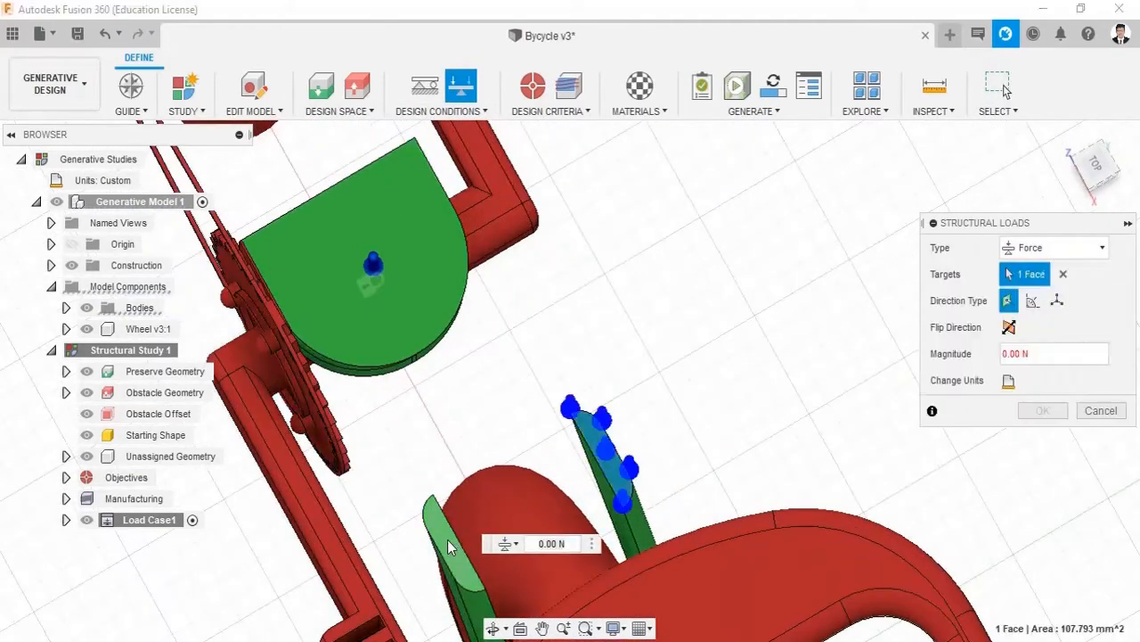
pyautogui.click(450, 546)
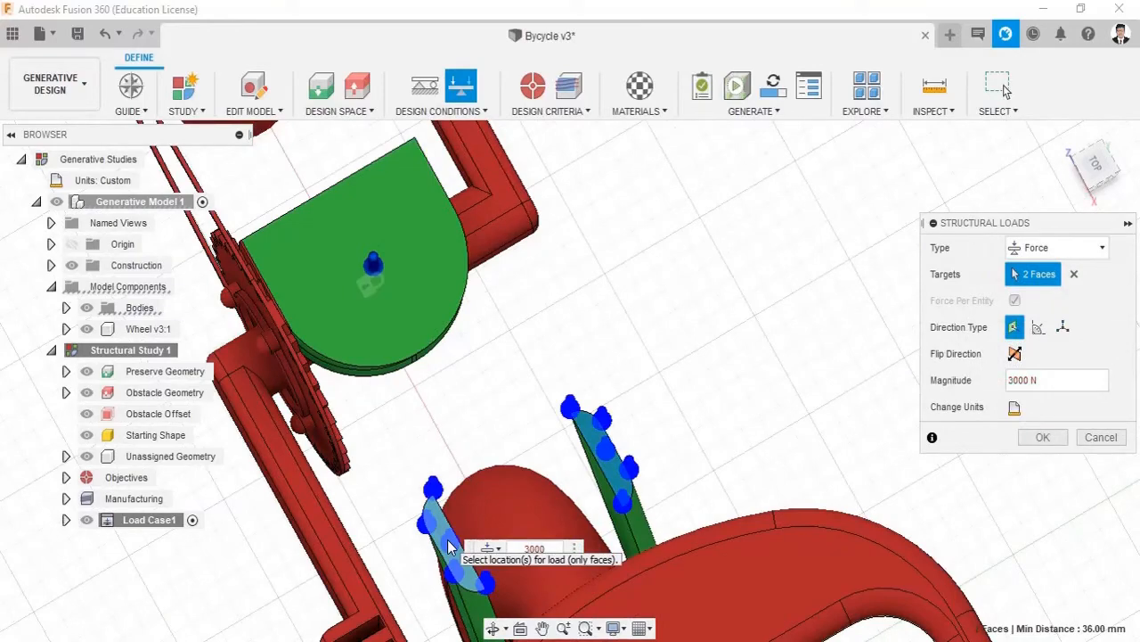
pyautogui.press('Return')
# Step: Apply a 5000 N force load to the lower end faces of both preserved front wheel supports
pyautogui.scroll(-4, 623, 485)
pyautogui.keyDown('shift'); pyautogui.moveTo(622, 482); pyautogui.dragTo(617, 294, button='middle'); pyautogui.keyUp('shift')
pyautogui.moveTo(616, 294); pyautogui.dragTo(697, 327, button='middle')
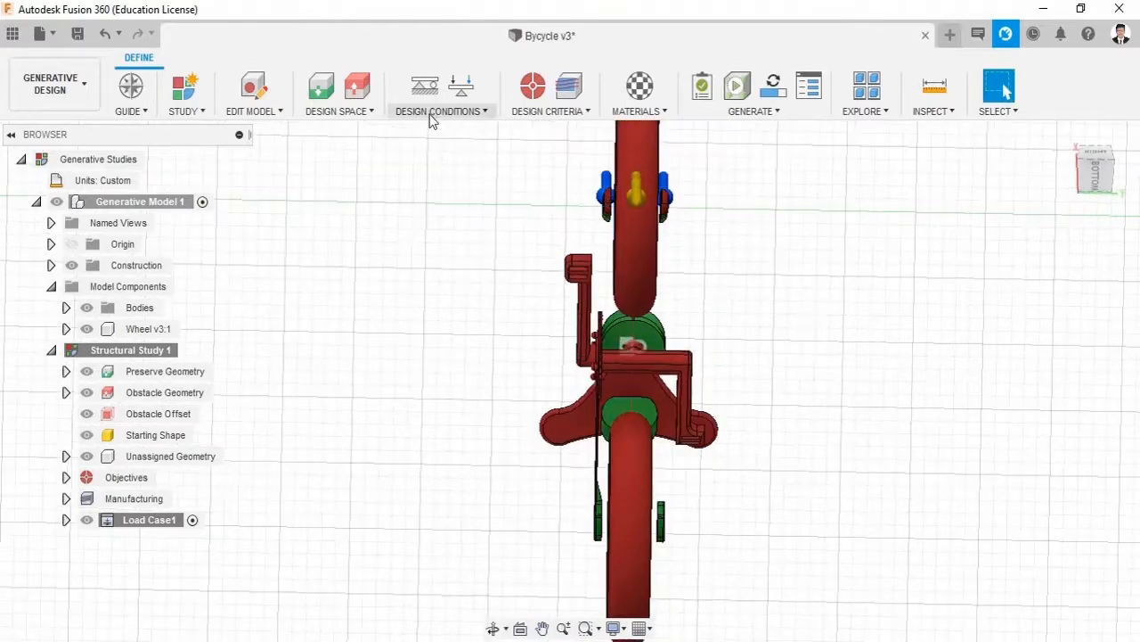
pyautogui.click(460, 87)
pyautogui.scroll(5, 583, 223)
pyautogui.click(717, 149)
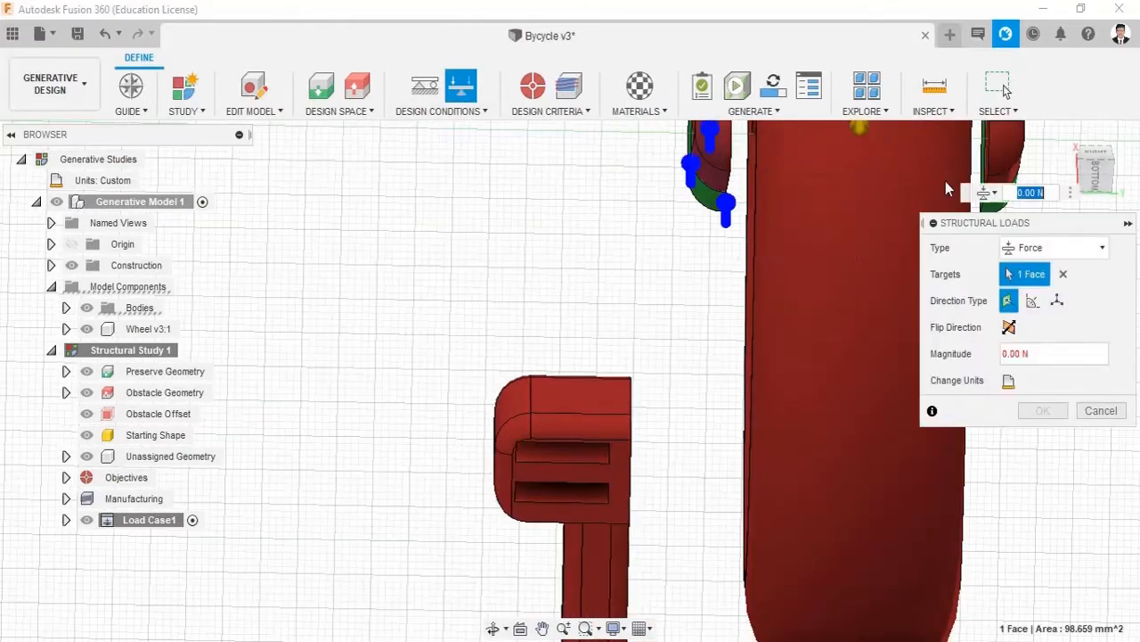
pyautogui.moveTo(945, 181); pyautogui.dragTo(773, 239, button='middle')
pyautogui.click(774, 239)
pyautogui.keyDown('shift'); pyautogui.moveTo(668, 271); pyautogui.dragTo(900, 285, button='middle'); pyautogui.keyUp('shift')
pyautogui.click(1083, 164)
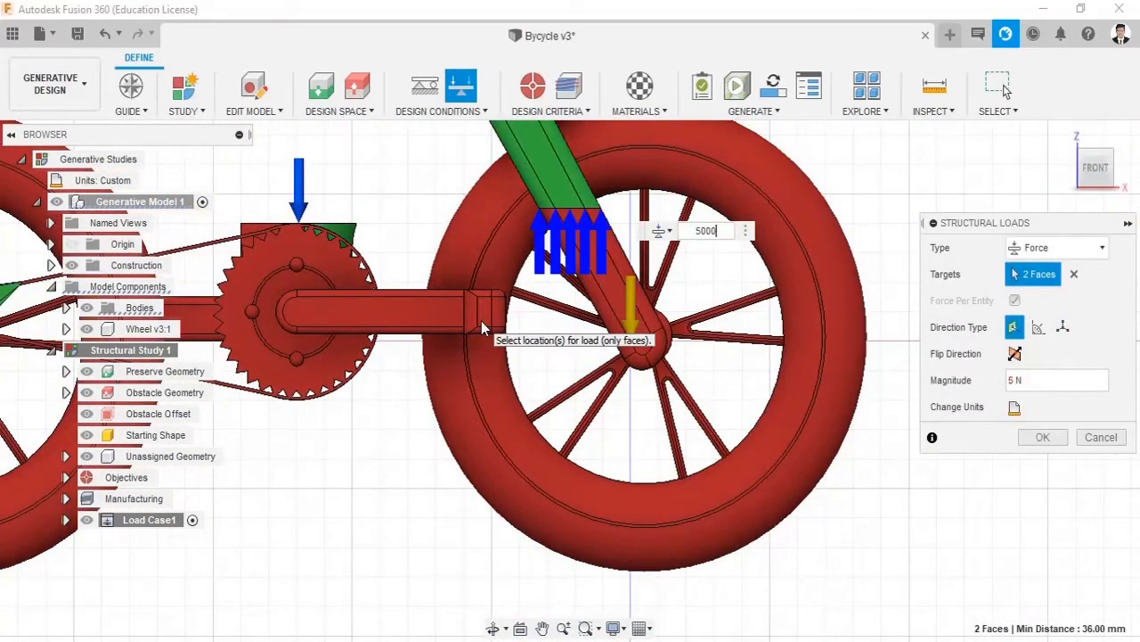
pyautogui.press('Return')
# Step: Apply a 5000 N force load to the lower edge faces of both back wheel supports
pyautogui.scroll(-6, 532, 321)
pyautogui.moveTo(392, 336); pyautogui.dragTo(547, 360, button='middle')
pyautogui.scroll(6, 548, 360)
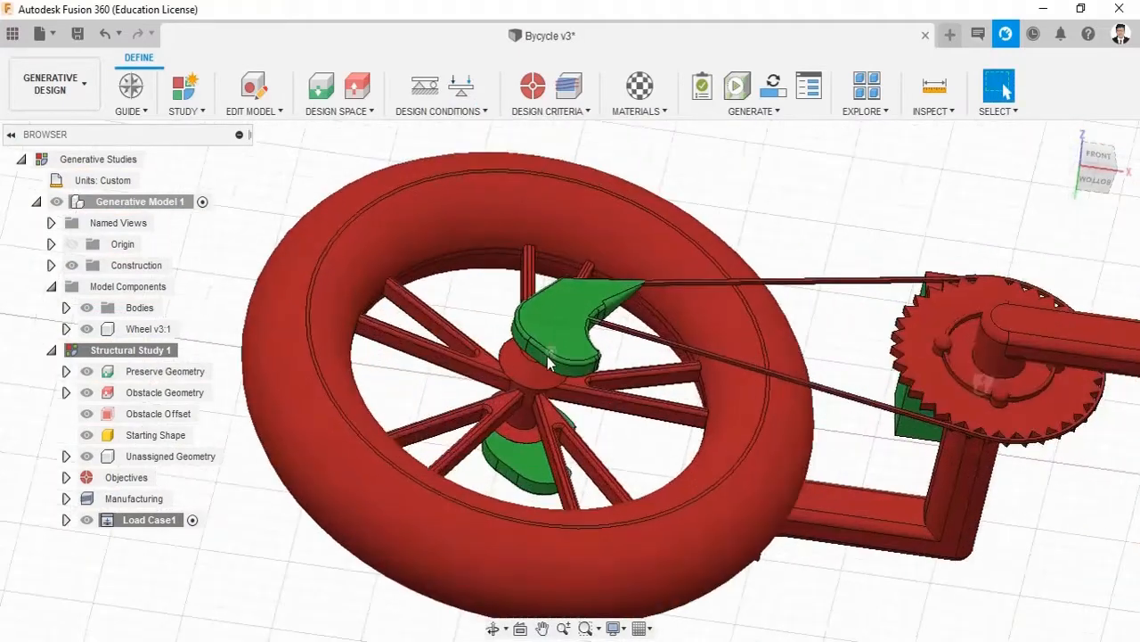
pyautogui.scroll(3, 549, 361)
pyautogui.click(460, 86)
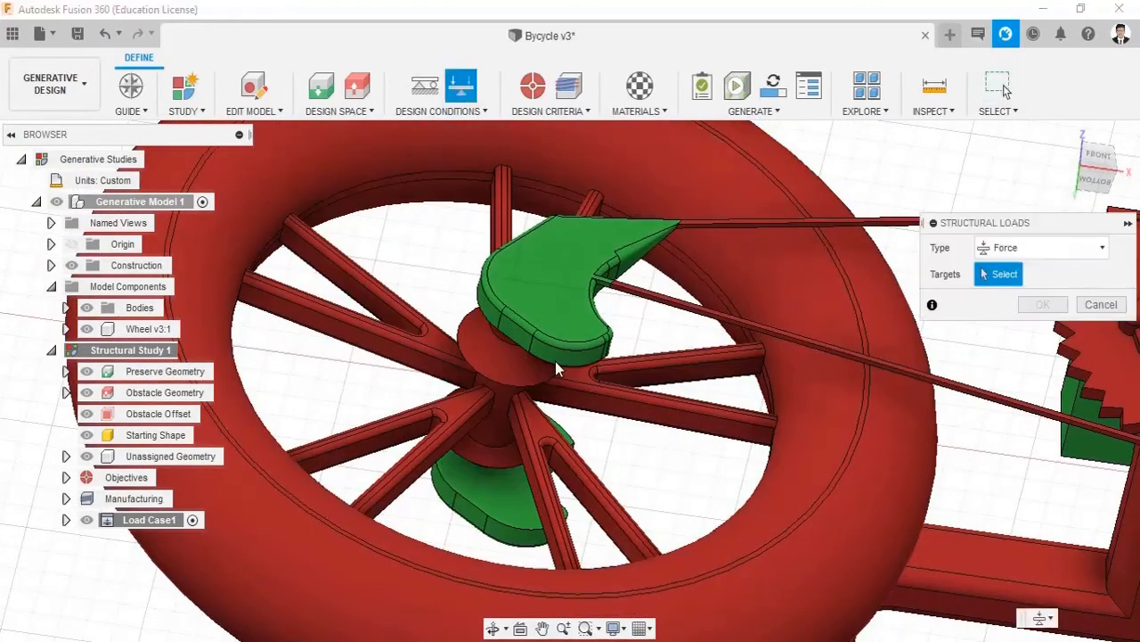
pyautogui.click(562, 356)
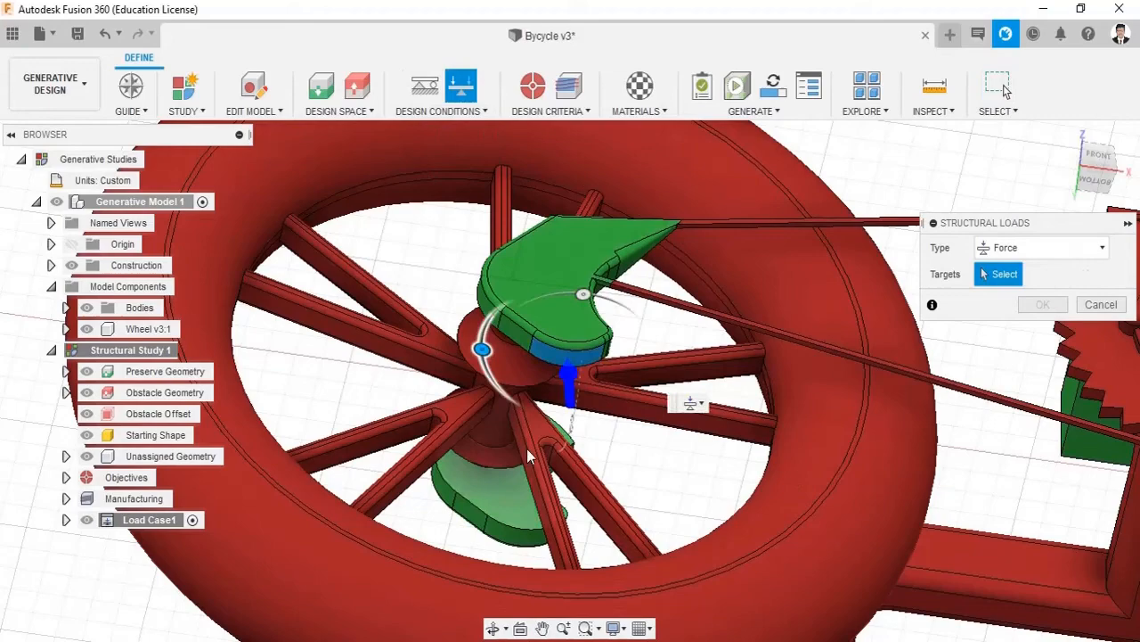
pyautogui.click(513, 539)
pyautogui.keyDown('shift'); pyautogui.moveTo(512, 539); pyautogui.dragTo(753, 357, button='middle'); pyautogui.keyUp('shift')
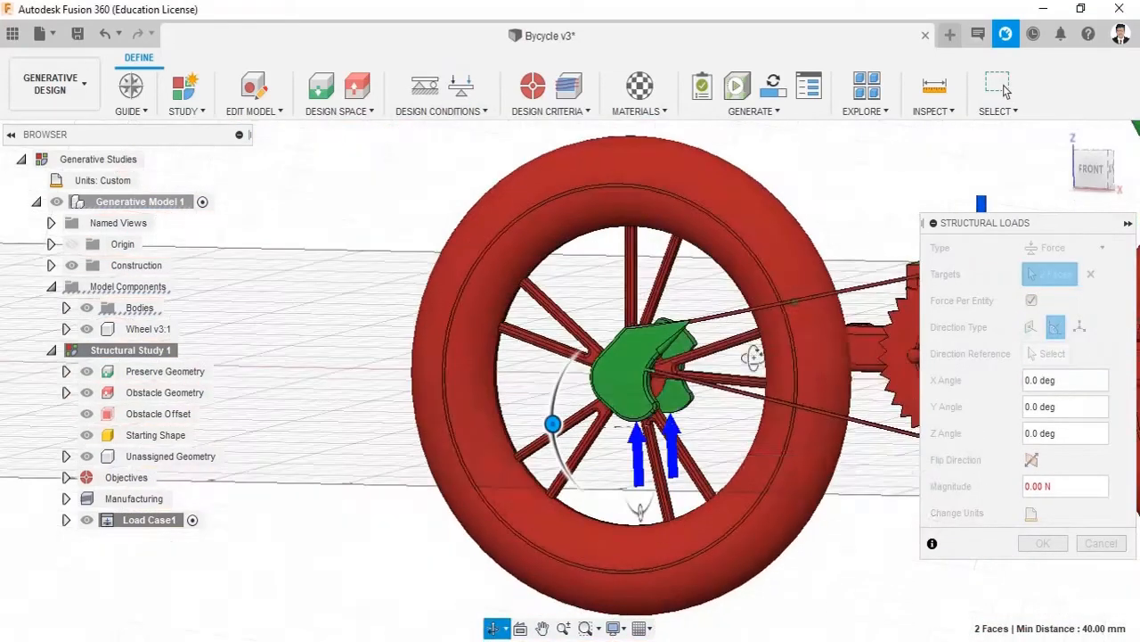
pyautogui.write('5000')
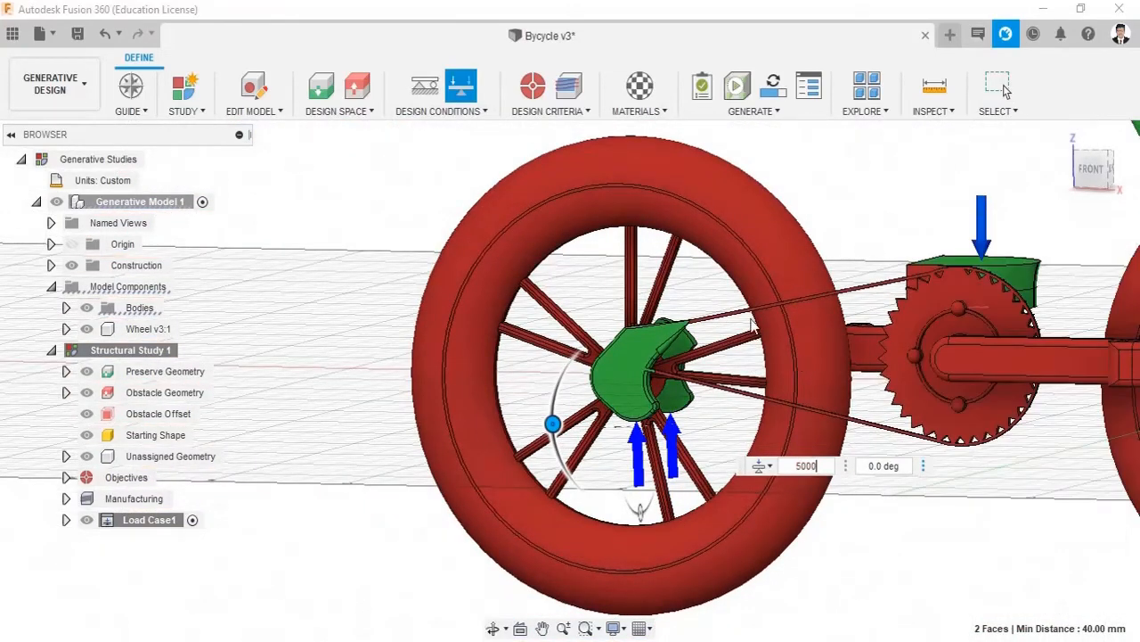
# Step: Apply a 3000 N force load to the upper faces of both back wheel supports, angled 5 deg about X to point downward
pyautogui.click(461, 85)
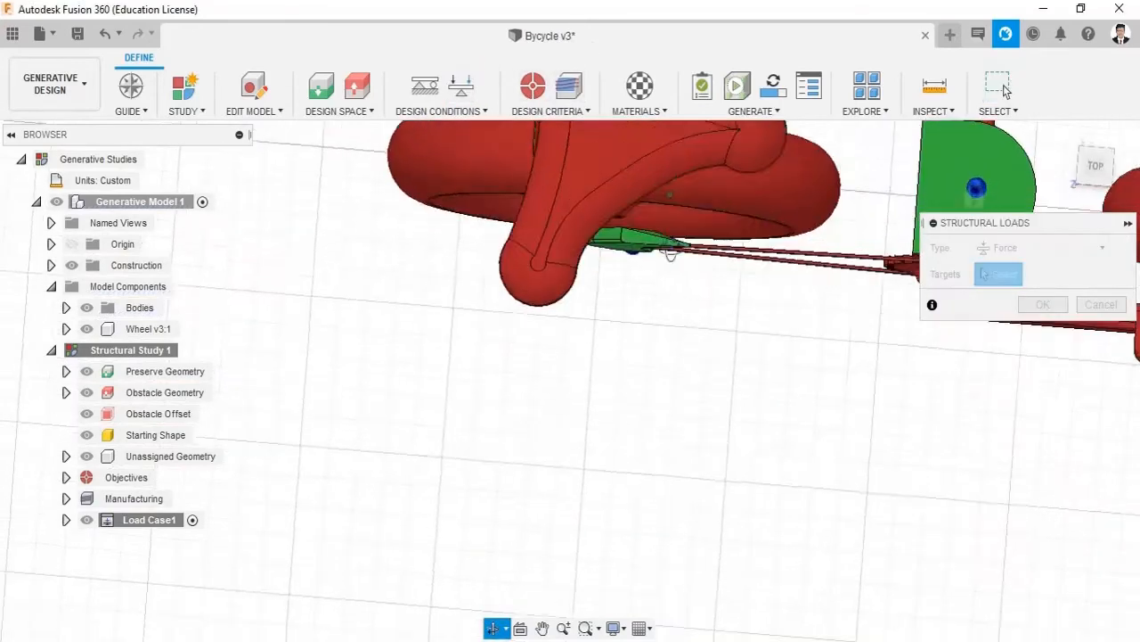
pyautogui.keyDown('shift'); pyautogui.moveTo(671, 254); pyautogui.dragTo(686, 196, button='middle'); pyautogui.keyUp('shift')
pyautogui.click(580, 183)
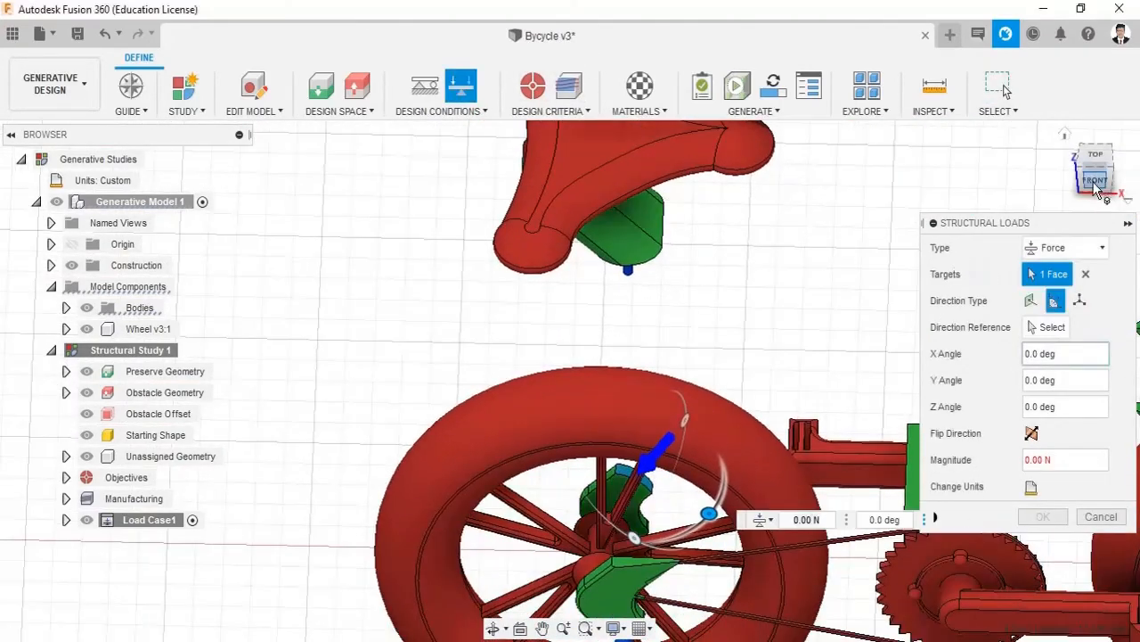
pyautogui.click(1095, 179)
pyautogui.moveTo(721, 361); pyautogui.dragTo(739, 306)
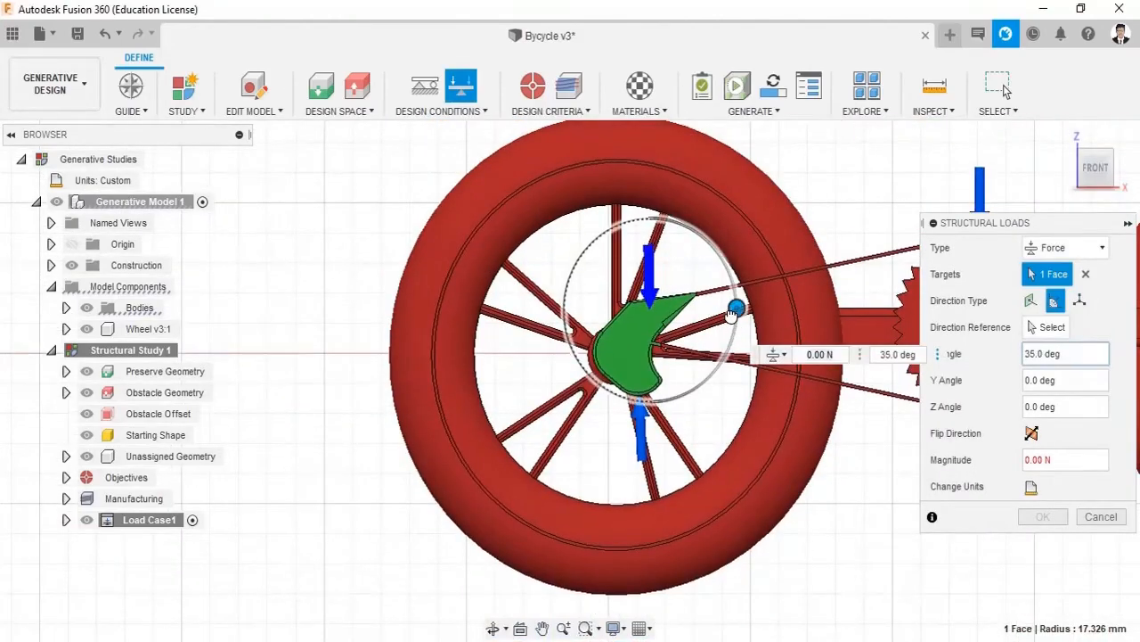
pyautogui.keyDown('shift'); pyautogui.moveTo(739, 305); pyautogui.dragTo(634, 389, button='middle'); pyautogui.keyUp('shift')
pyautogui.click(634, 389)
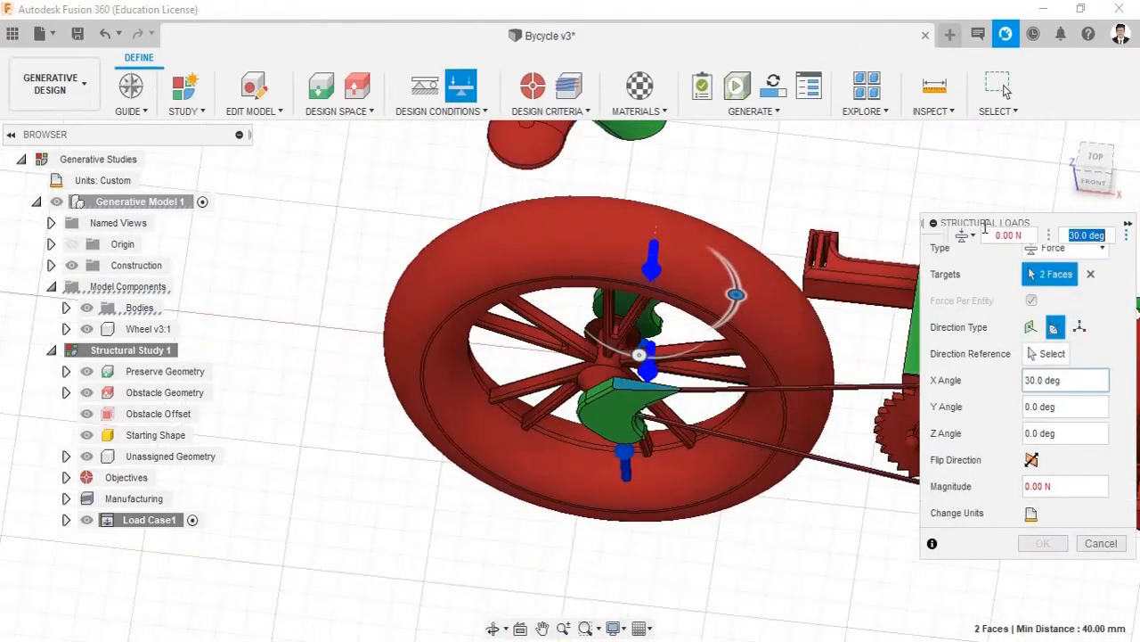
pyautogui.click(1093, 181)
pyautogui.moveTo(815, 244); pyautogui.dragTo(727, 504, button='middle')
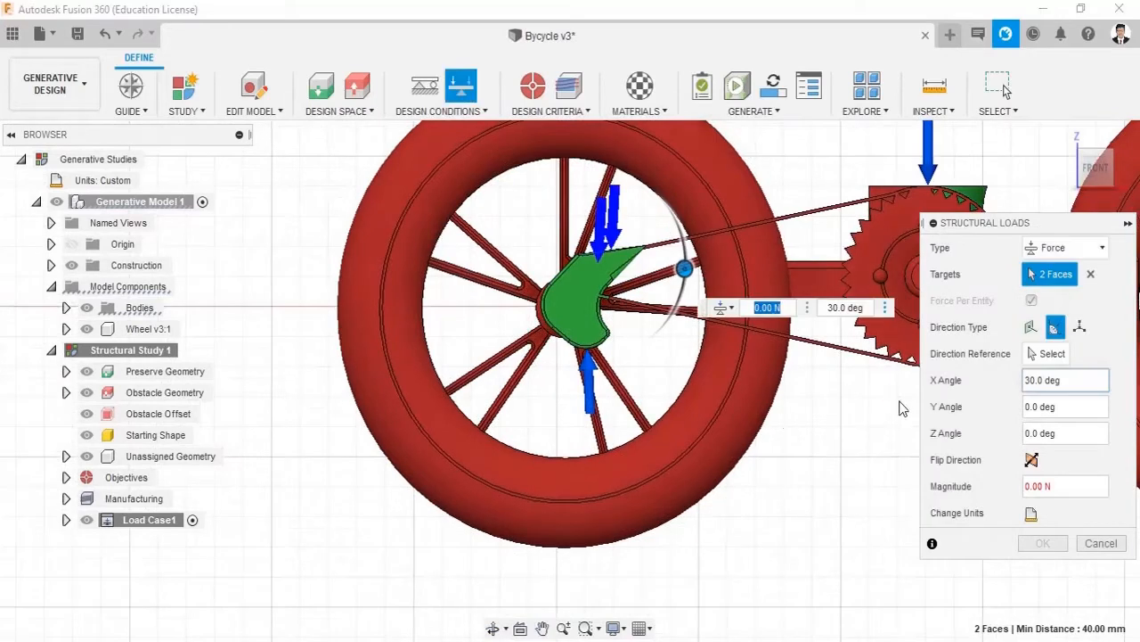
pyautogui.moveTo(682, 265); pyautogui.dragTo(701, 313)
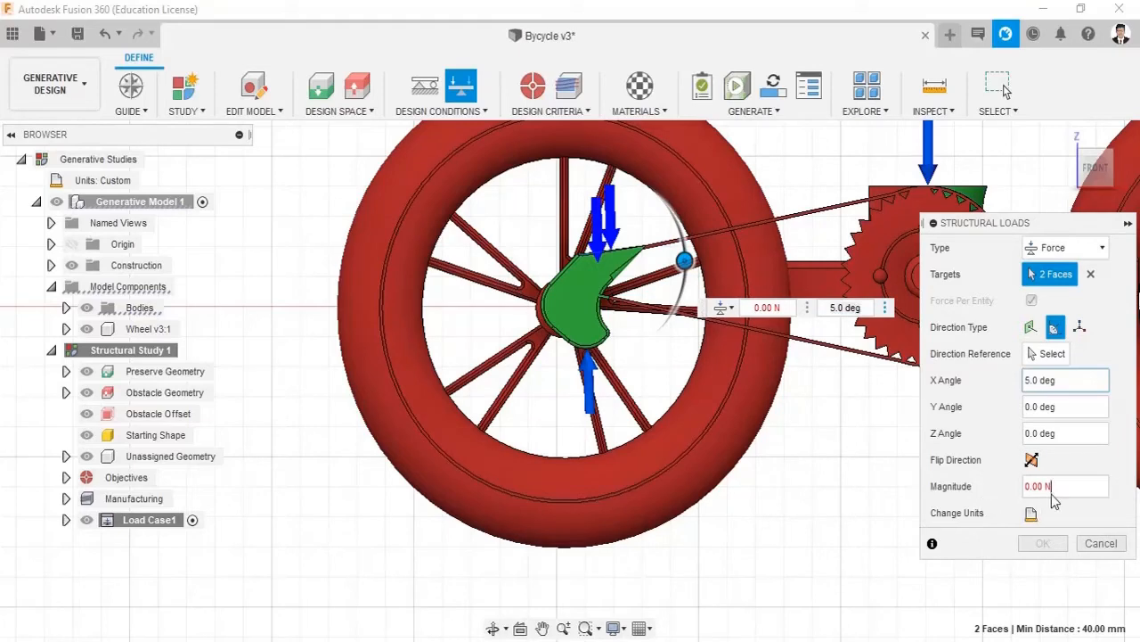
pyautogui.click(1034, 486)
pyautogui.write('30')
pyautogui.press('Return')
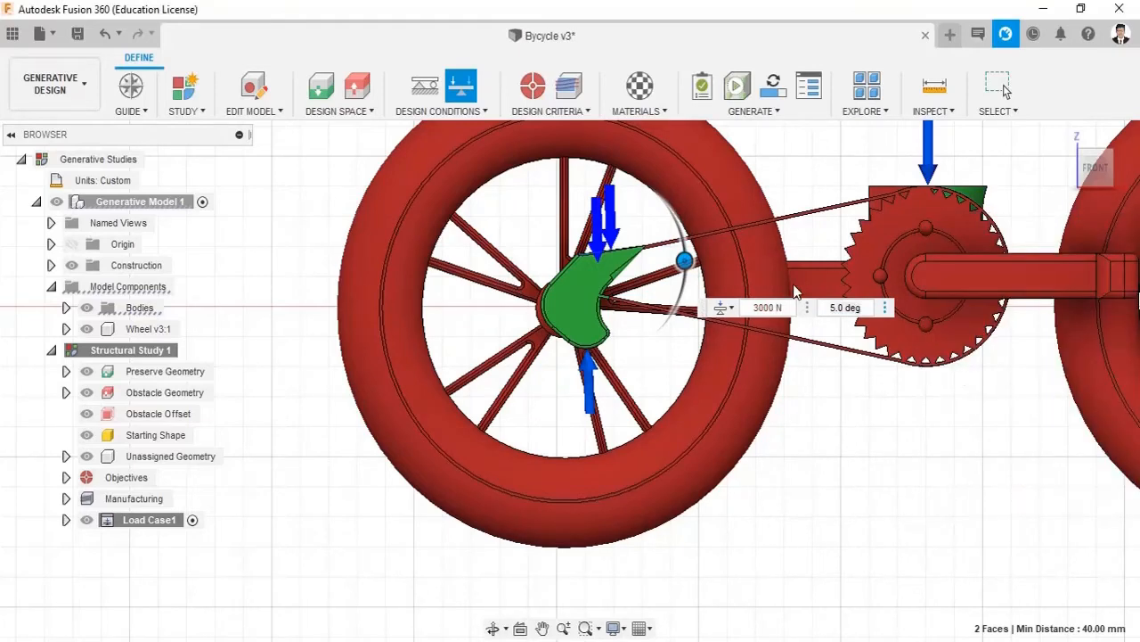
# Step: Apply a 3000 N force load to the top face of the seat
pyautogui.scroll(-5, 776, 281)
pyautogui.keyDown('shift'); pyautogui.moveTo(838, 253); pyautogui.dragTo(966, 366, button='middle'); pyautogui.keyUp('shift')
pyautogui.scroll(5, 842, 258)
pyautogui.keyDown('shift'); pyautogui.moveTo(753, 210); pyautogui.dragTo(744, 321, button='middle'); pyautogui.keyUp('shift')
pyautogui.scroll(-6, 781, 199)
pyautogui.keyDown('shift'); pyautogui.moveTo(744, 320); pyautogui.dragTo(777, 164, button='middle'); pyautogui.keyUp('shift')
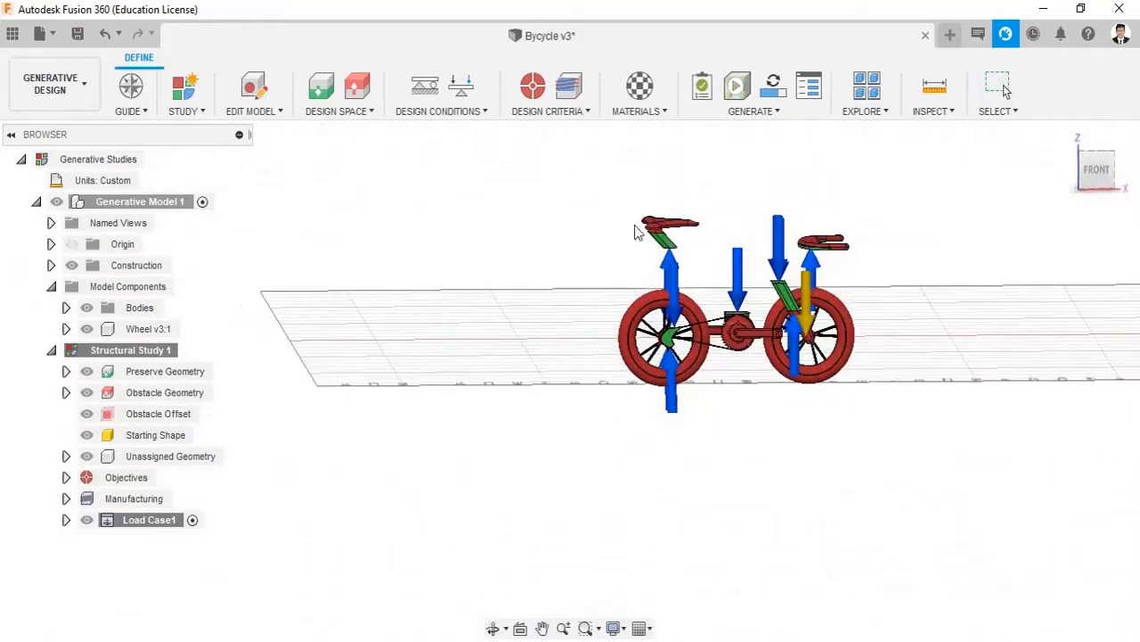
pyautogui.scroll(5, 661, 241)
pyautogui.keyDown('shift'); pyautogui.moveTo(663, 242); pyautogui.dragTo(463, 125, button='middle'); pyautogui.keyUp('shift')
pyautogui.click(461, 86)
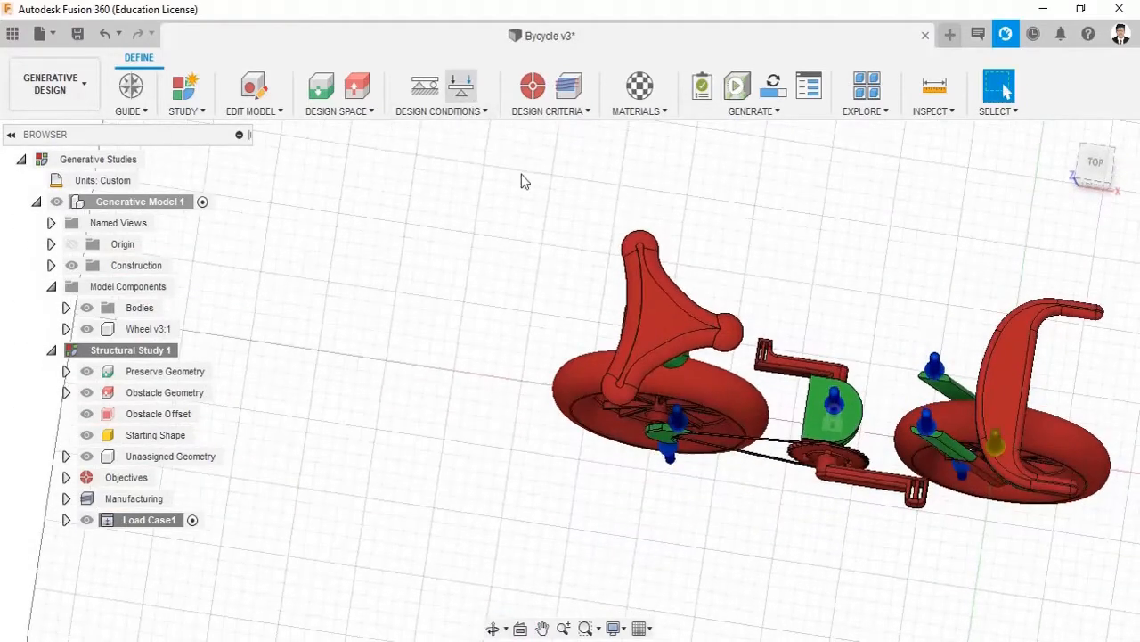
pyautogui.click(643, 328)
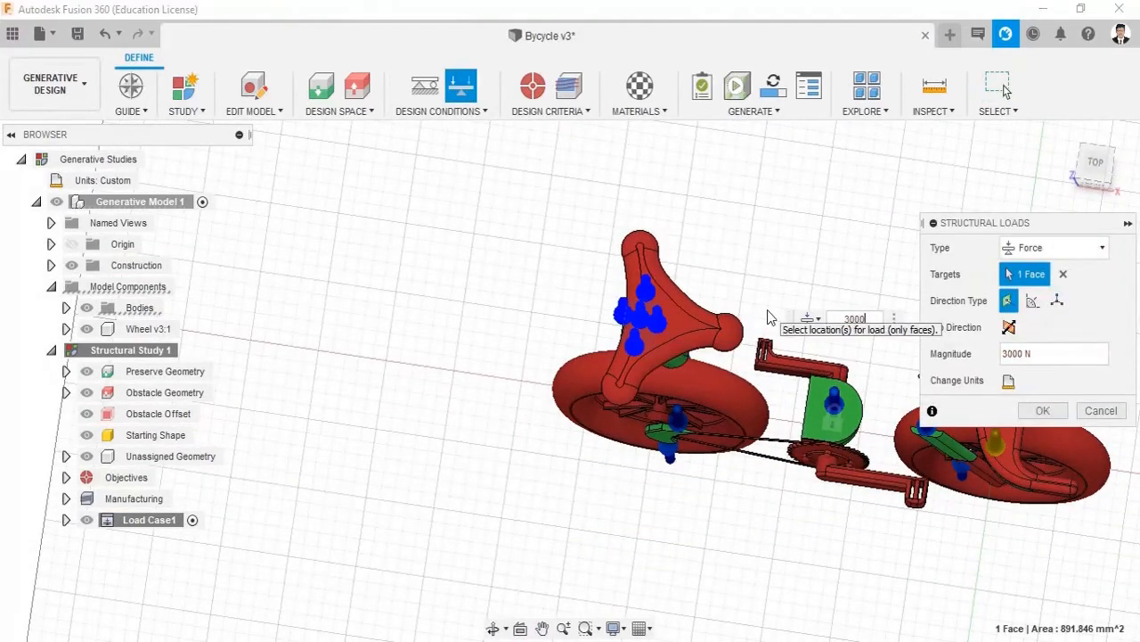
pyautogui.press('Return')
# Step: Run the pre-check on the study setup and preview the generated frame shape from the front
pyautogui.scroll(-5, 773, 349)
pyautogui.keyDown('shift'); pyautogui.moveTo(822, 383); pyautogui.dragTo(889, 289, button='middle'); pyautogui.keyUp('shift')
pyautogui.click(1064, 136)
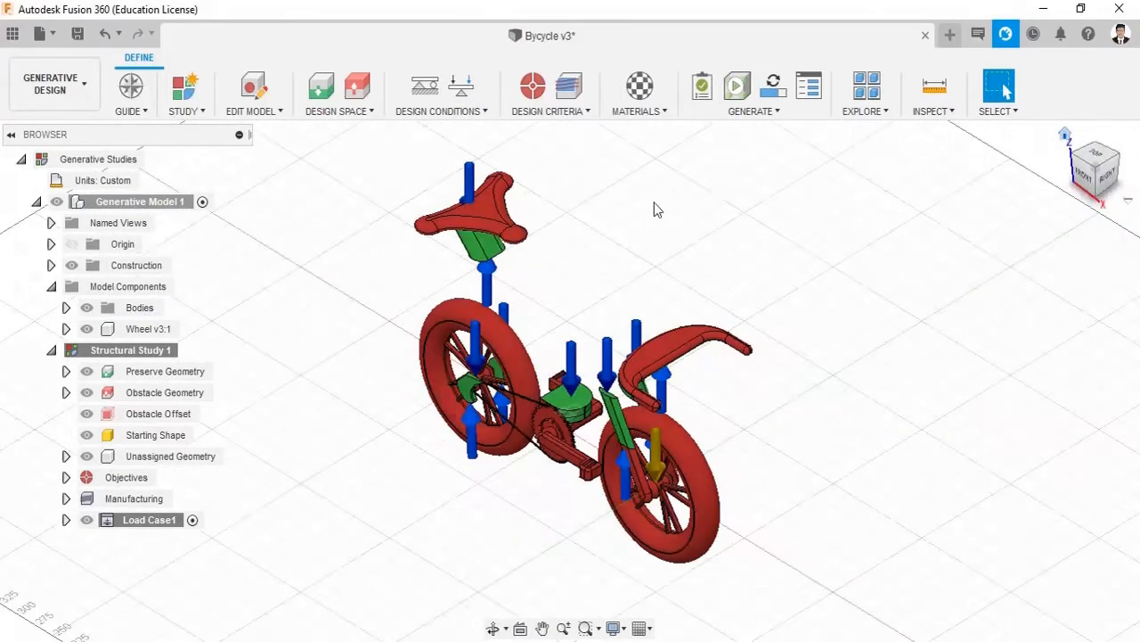
pyautogui.click(1082, 174)
pyautogui.click(702, 86)
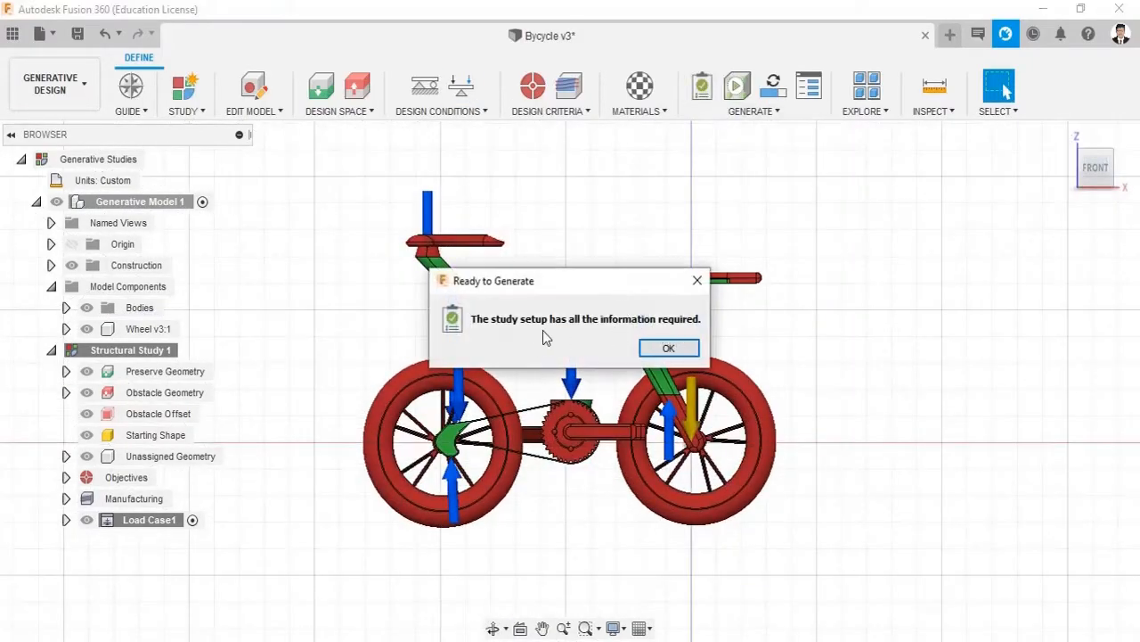
pyautogui.click(669, 348)
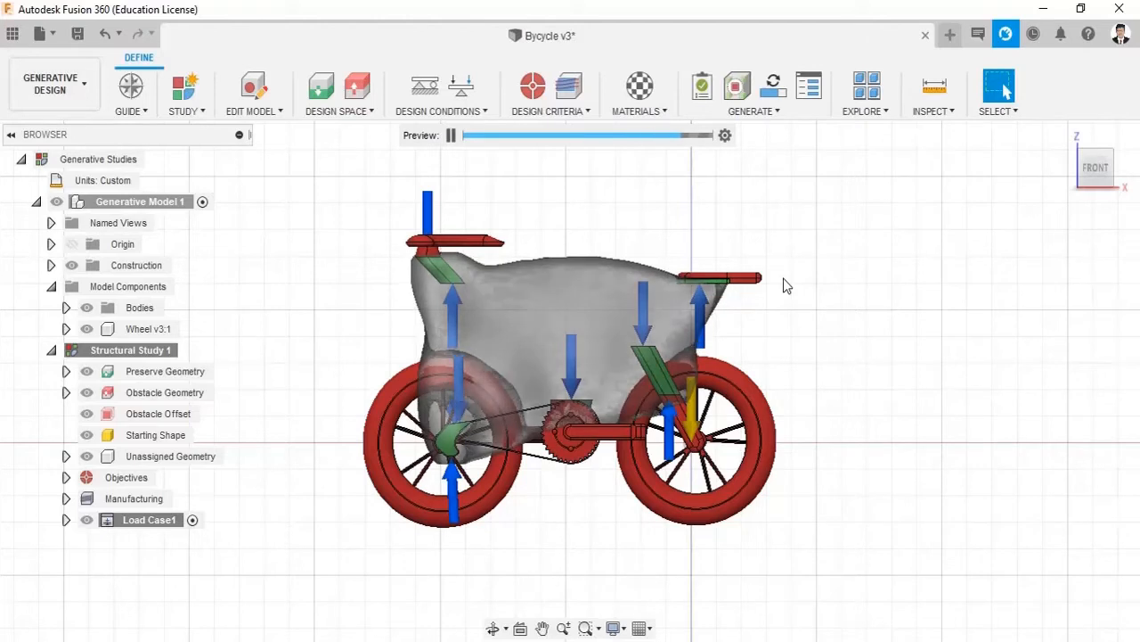
pyautogui.click(744, 102)
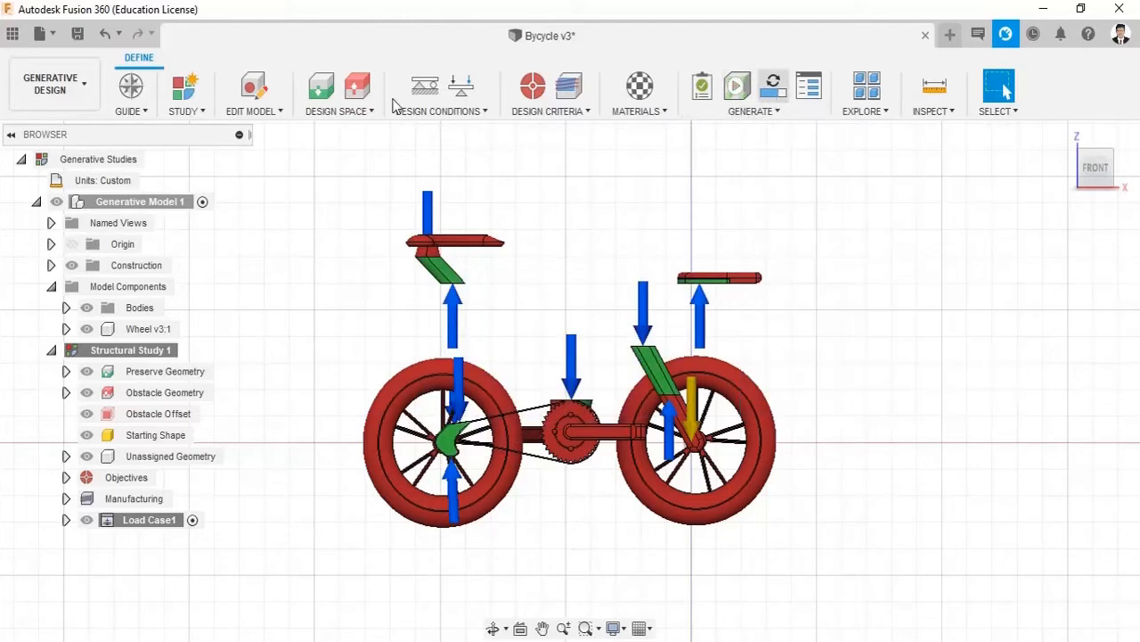
# Step: Save a new version of the design and generate Structural Study 1 with the Education cloud credit account
pyautogui.click(77, 33)
pyautogui.click(565, 369)
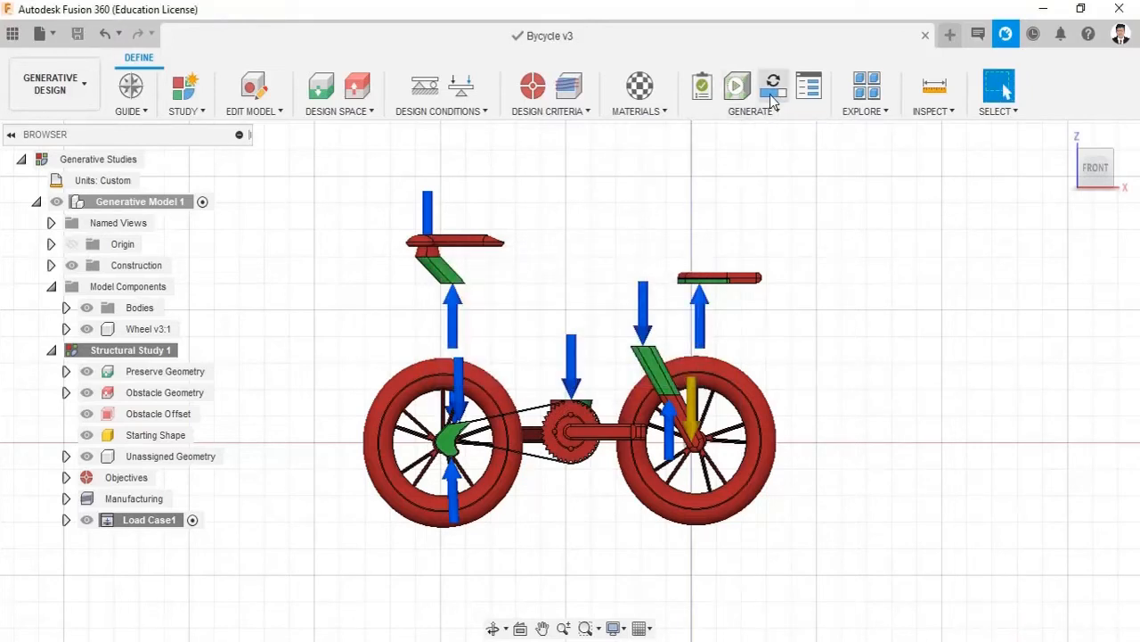
pyautogui.click(772, 96)
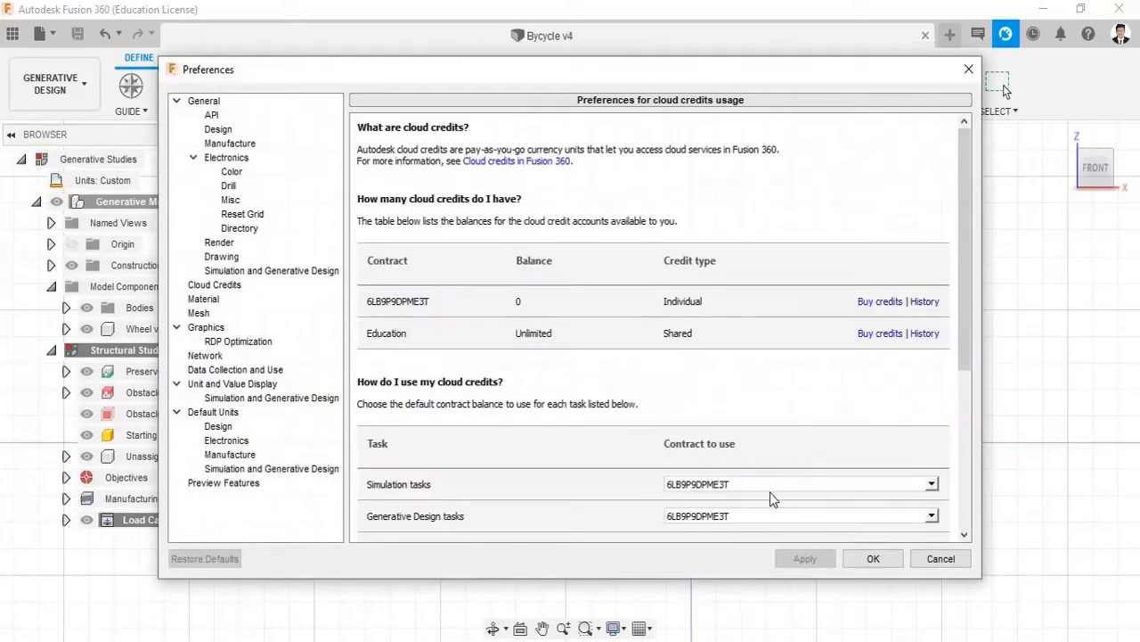
pyautogui.click(873, 558)
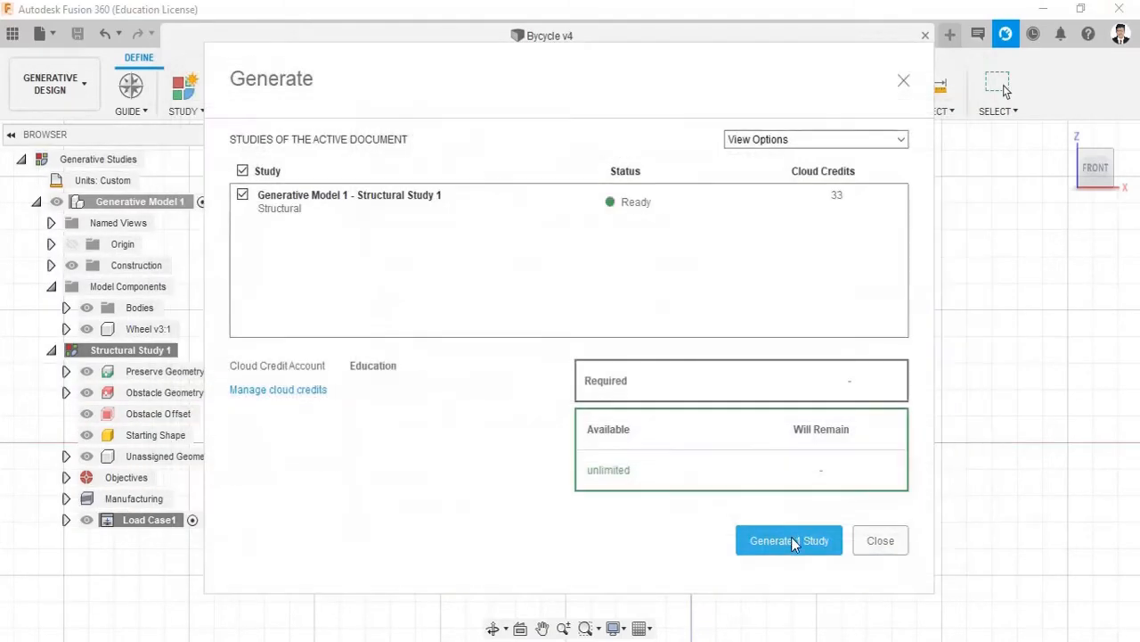
pyautogui.click(790, 540)
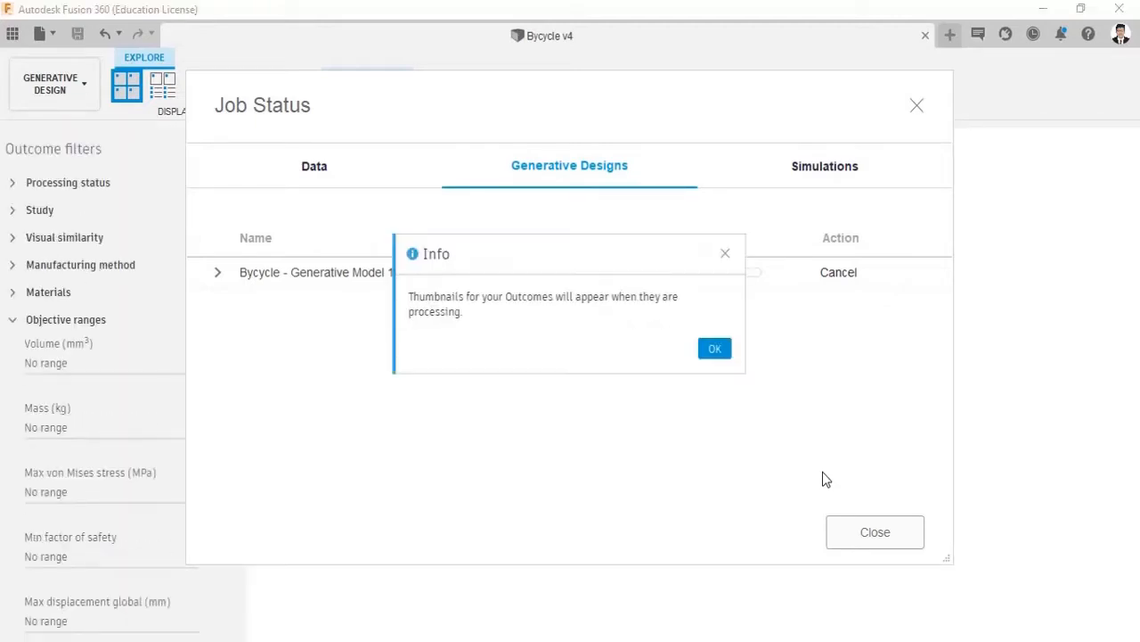
pyautogui.click(715, 348)
pyautogui.click(875, 532)
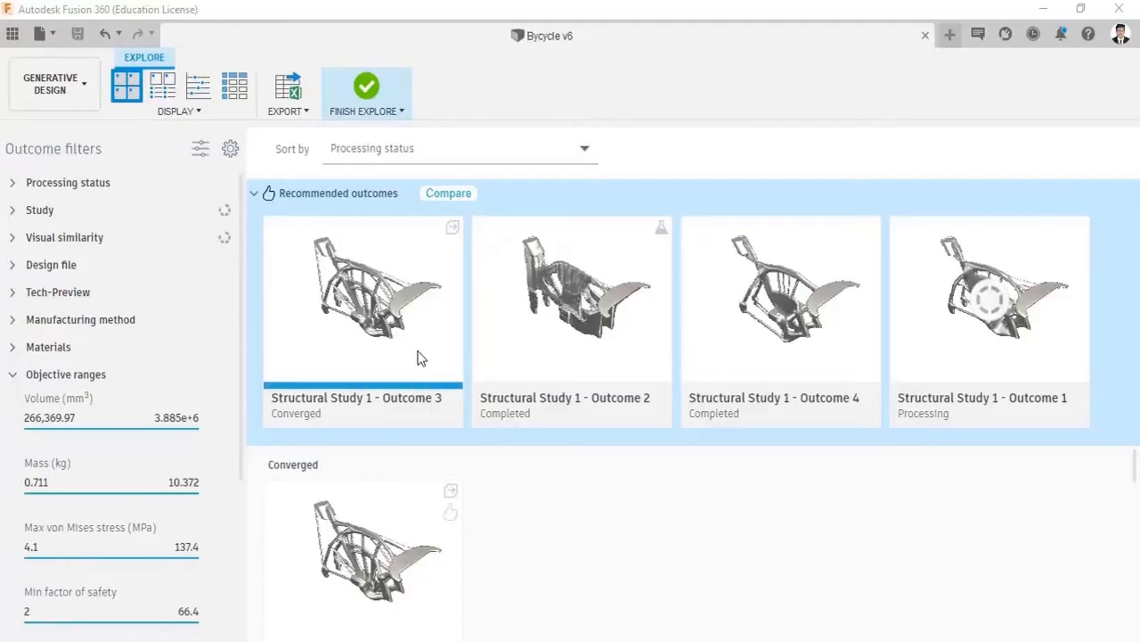
# Step: Examine Structural Study 1 - Outcome 3 and compare its shape side by side with Outcome 4
pyautogui.doubleClick(419, 357)
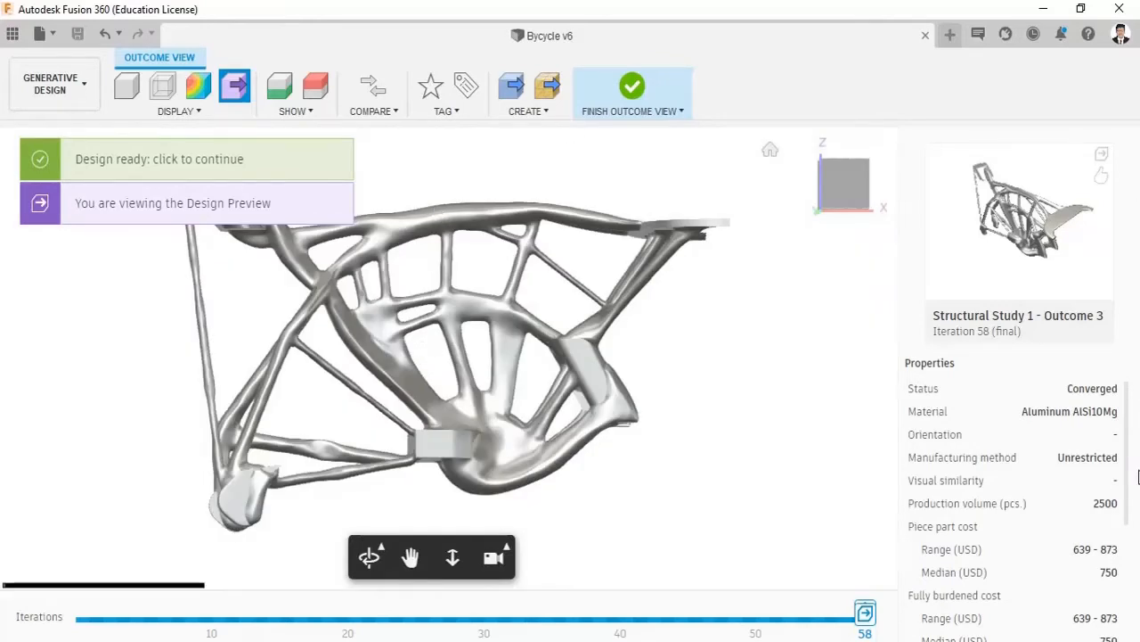
pyautogui.click(363, 75)
pyautogui.click(552, 272)
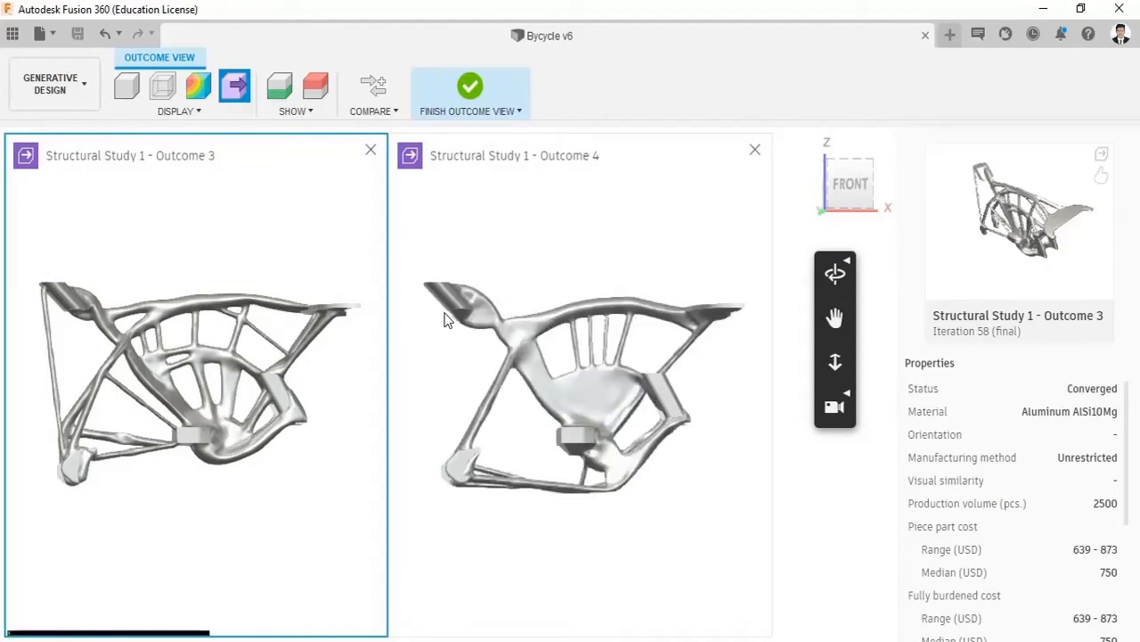
pyautogui.moveTo(465, 443); pyautogui.dragTo(318, 329)
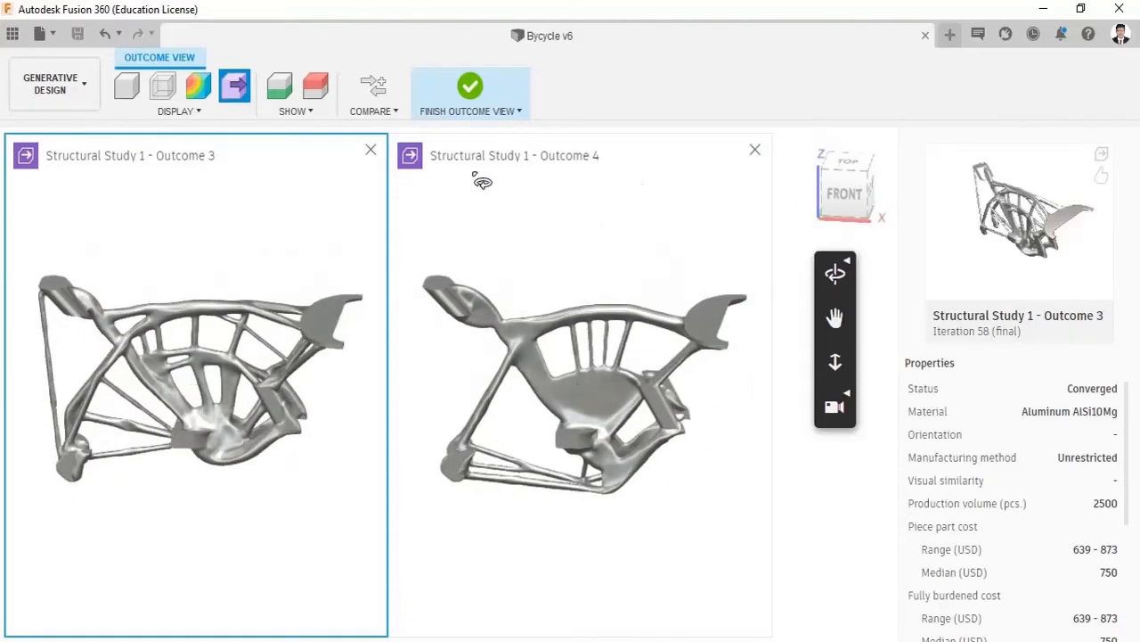
pyautogui.click(755, 148)
# Step: Open the ready design of Outcome 3 as a new editable document
pyautogui.click(192, 158)
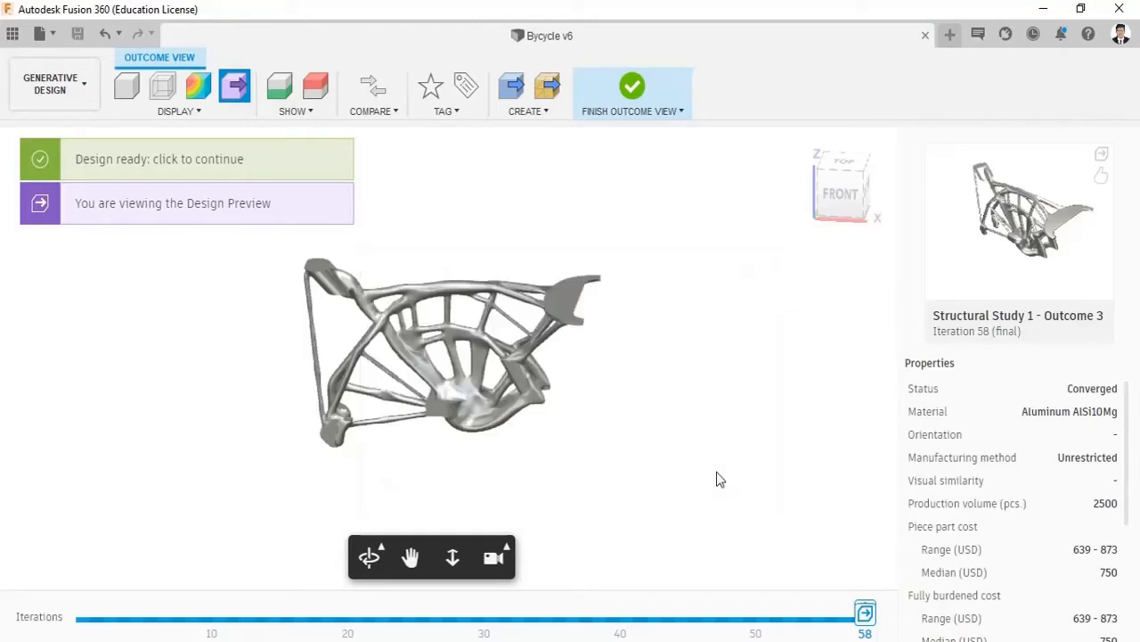
pyautogui.click(938, 640)
pyautogui.click(933, 622)
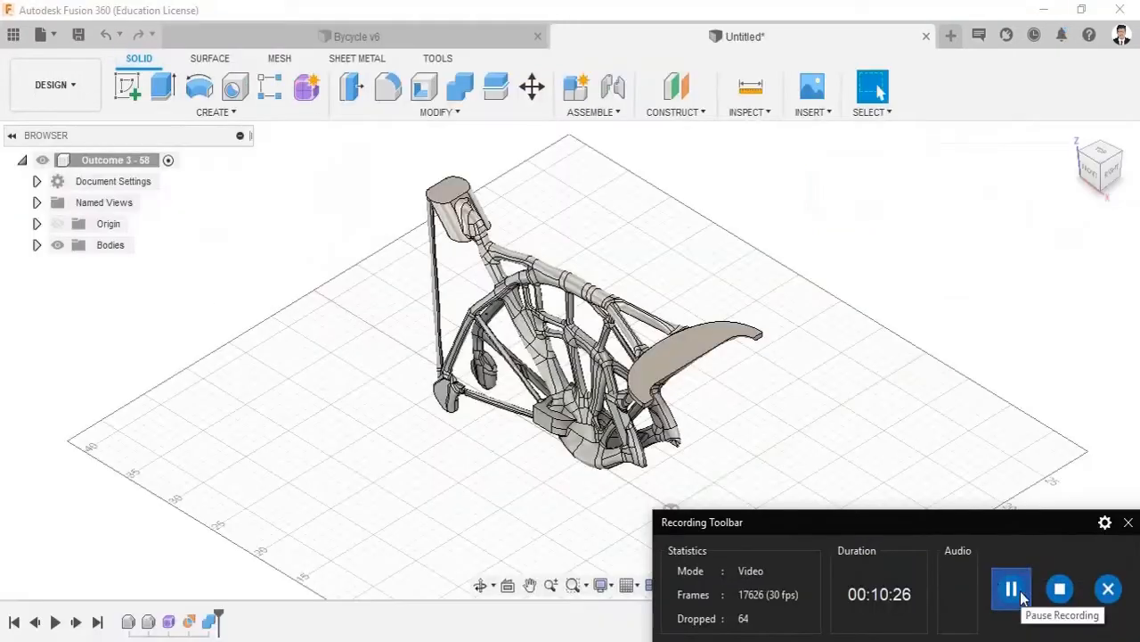
pyautogui.click(1011, 587)
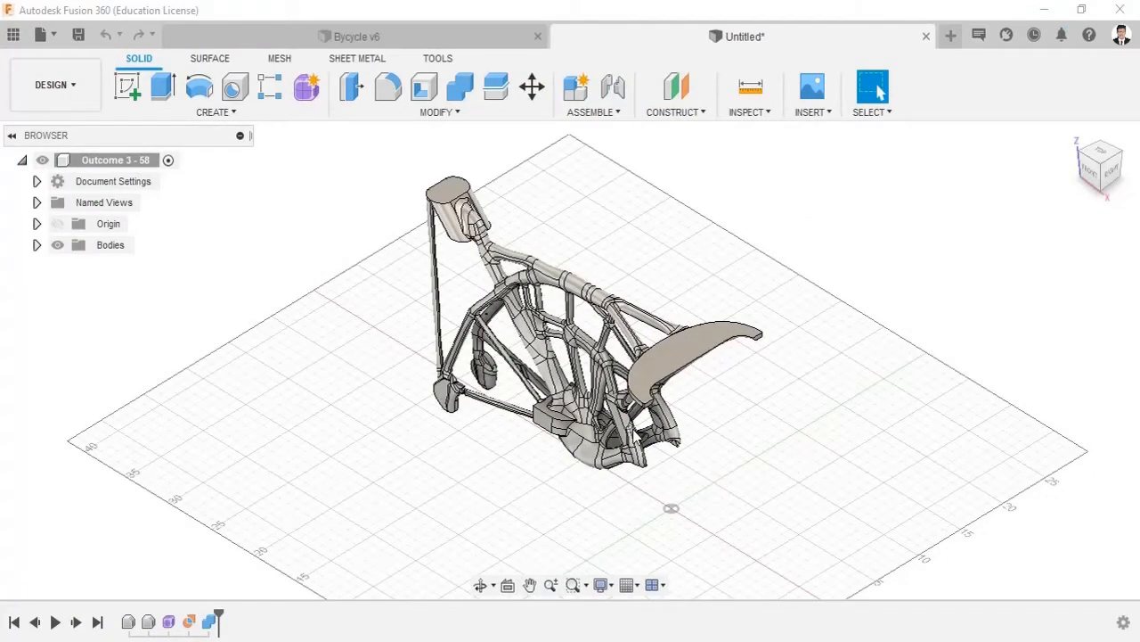
# Step: Save the outcome design, viewed from the front, as "Bycycle" in the Outcome folder of Generative projects
pyautogui.keyDown('shift'); pyautogui.moveTo(623, 419); pyautogui.dragTo(482, 388, button='middle'); pyautogui.keyUp('shift')
pyautogui.click(1092, 167)
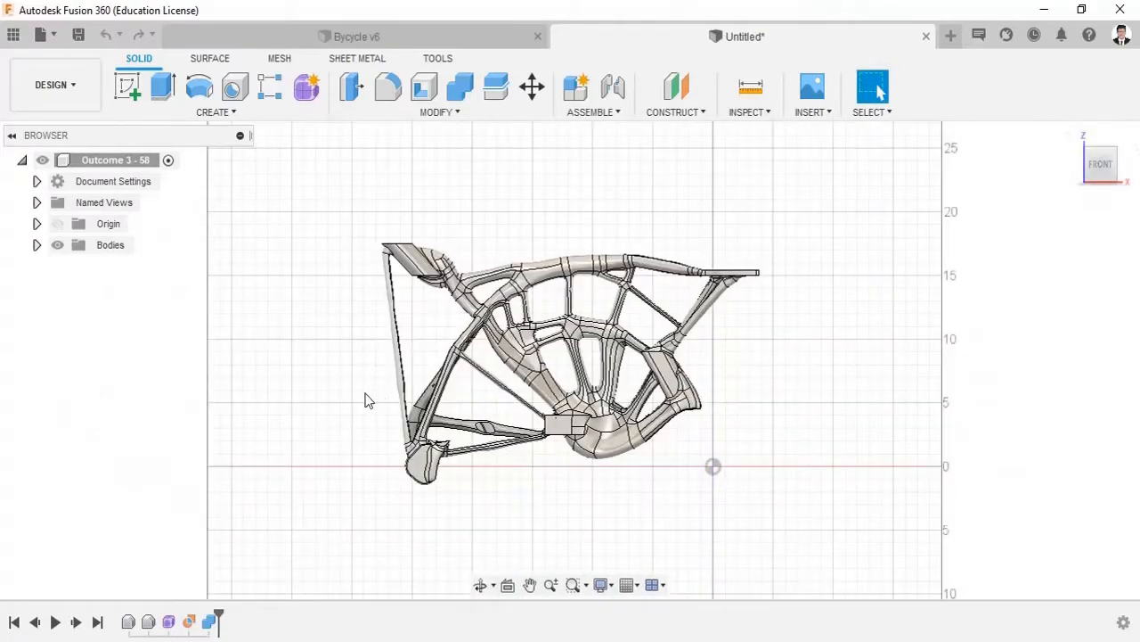
pyautogui.hotkey('ctrl', 's')
pyautogui.click(843, 236)
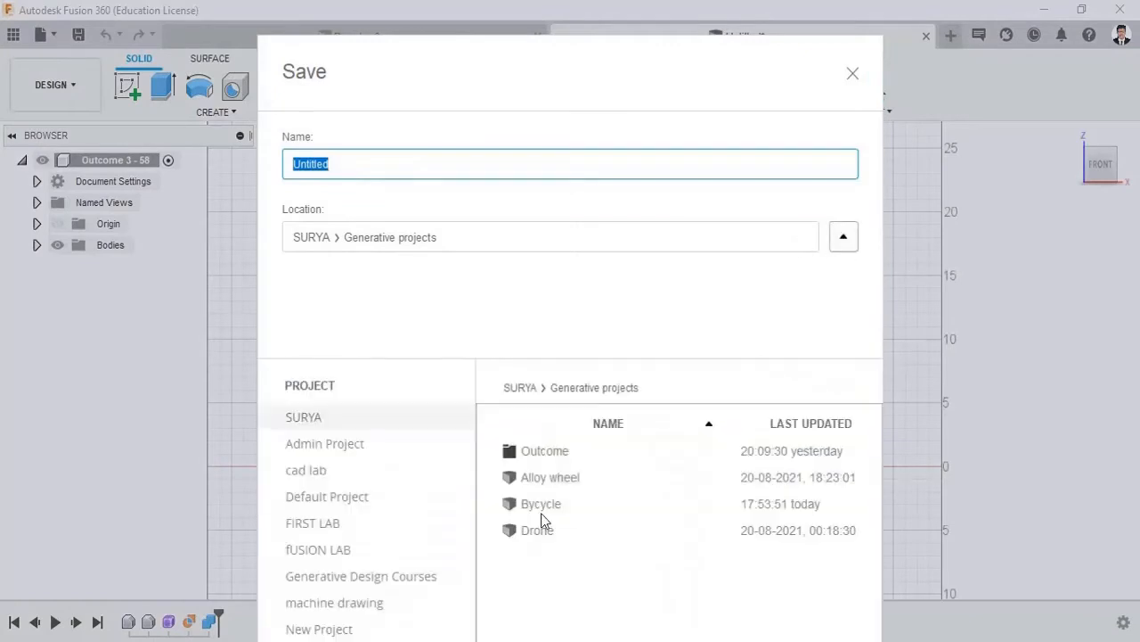
pyautogui.doubleClick(545, 451)
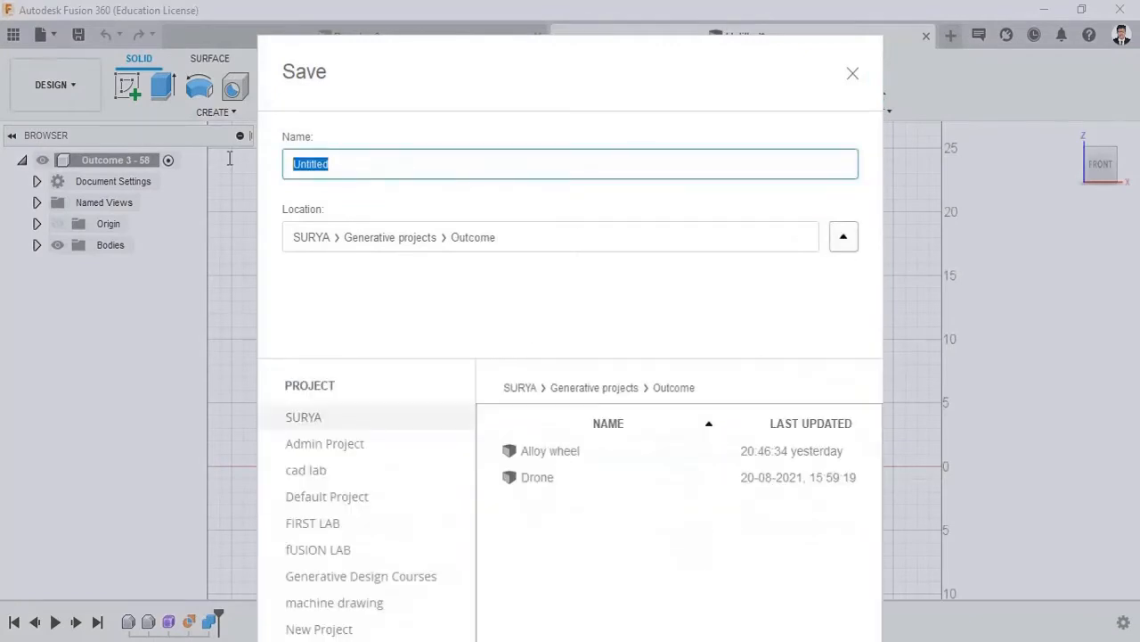
pyautogui.press('BackSpace')
pyautogui.write('Bycycle')
pyautogui.press('Return')
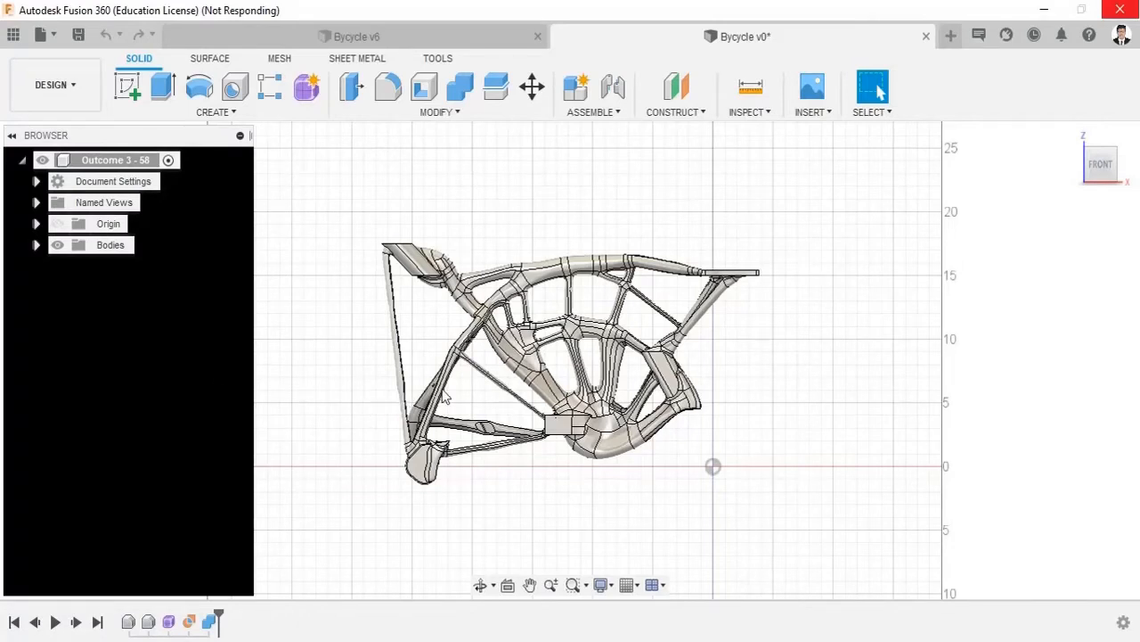
# Step: Insert the original Bycycle v6 into the outcome design without moving it, and break its link to the source file
pyautogui.click(13, 34)
pyautogui.rightClick(117, 330)
pyautogui.click(163, 358)
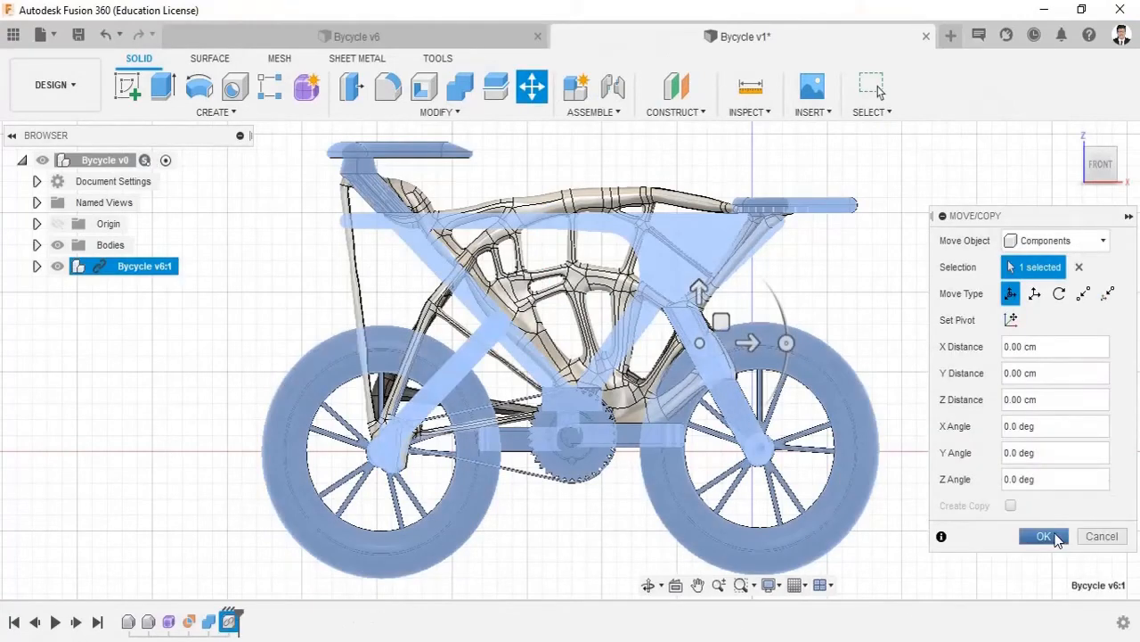
pyautogui.click(1044, 535)
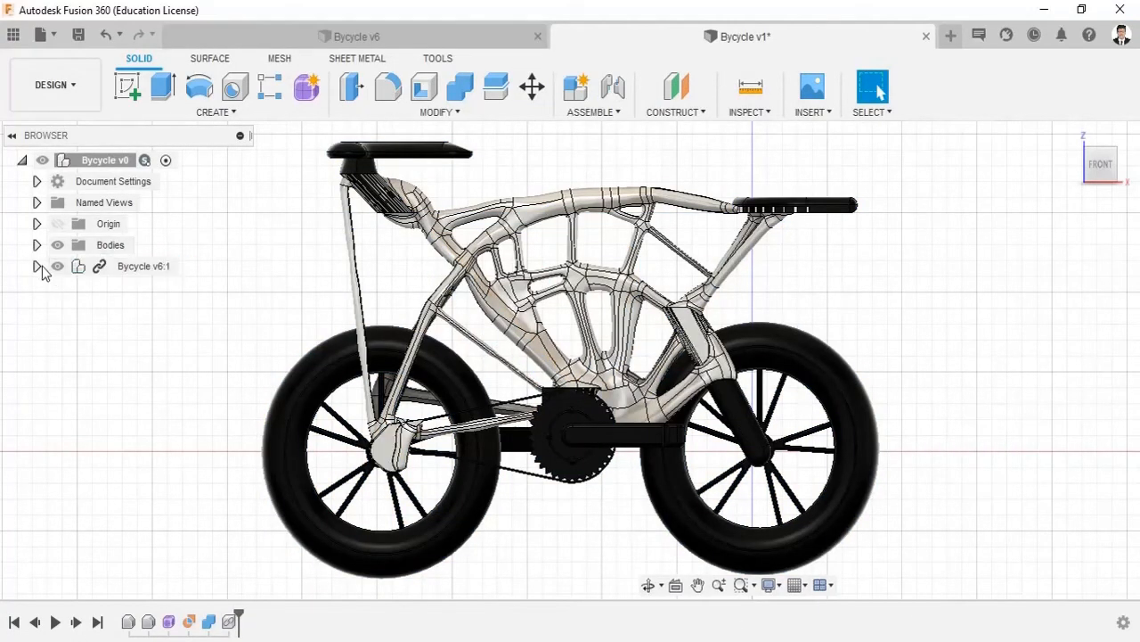
pyautogui.rightClick(125, 266)
pyautogui.click(156, 466)
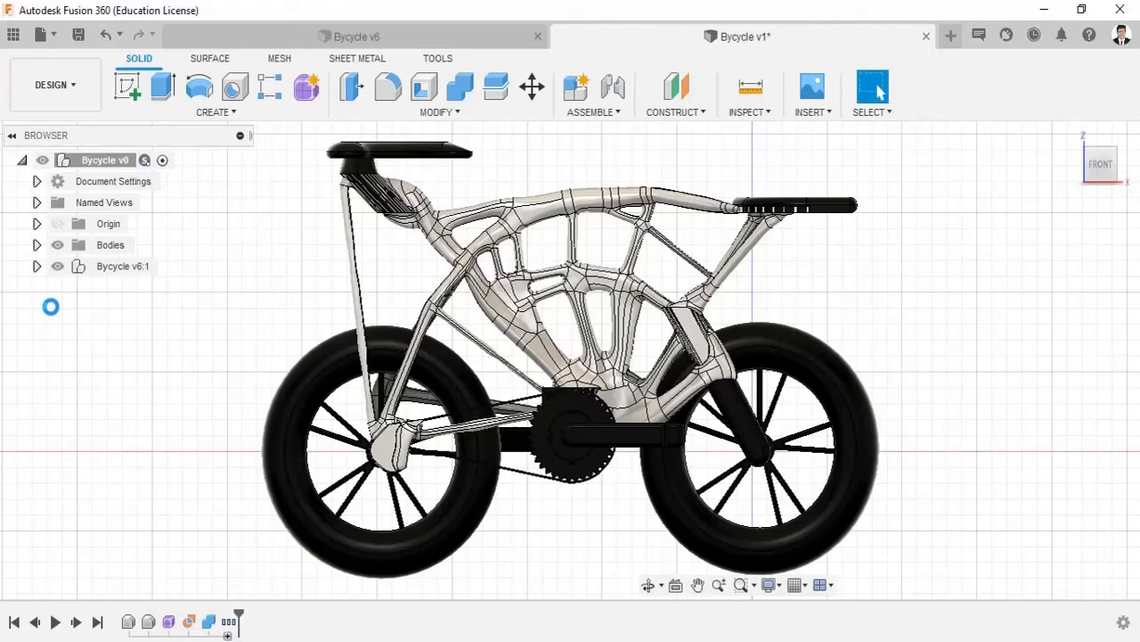
# Step: Hide the Handle body of the inserted Bycycle v6 component
pyautogui.click(37, 266)
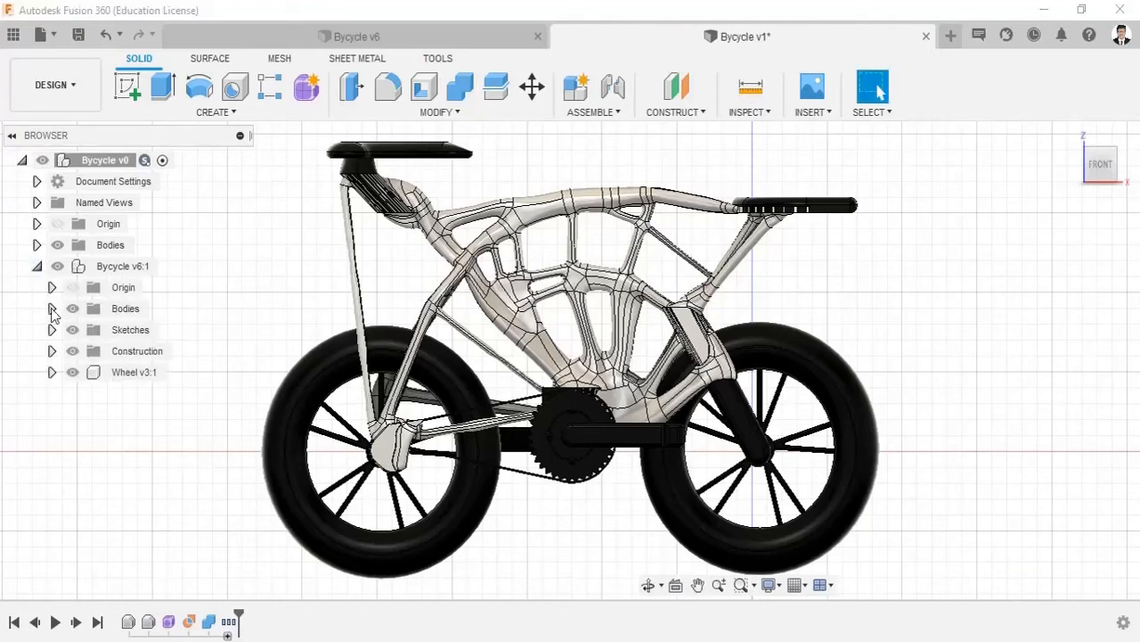
pyautogui.click(50, 307)
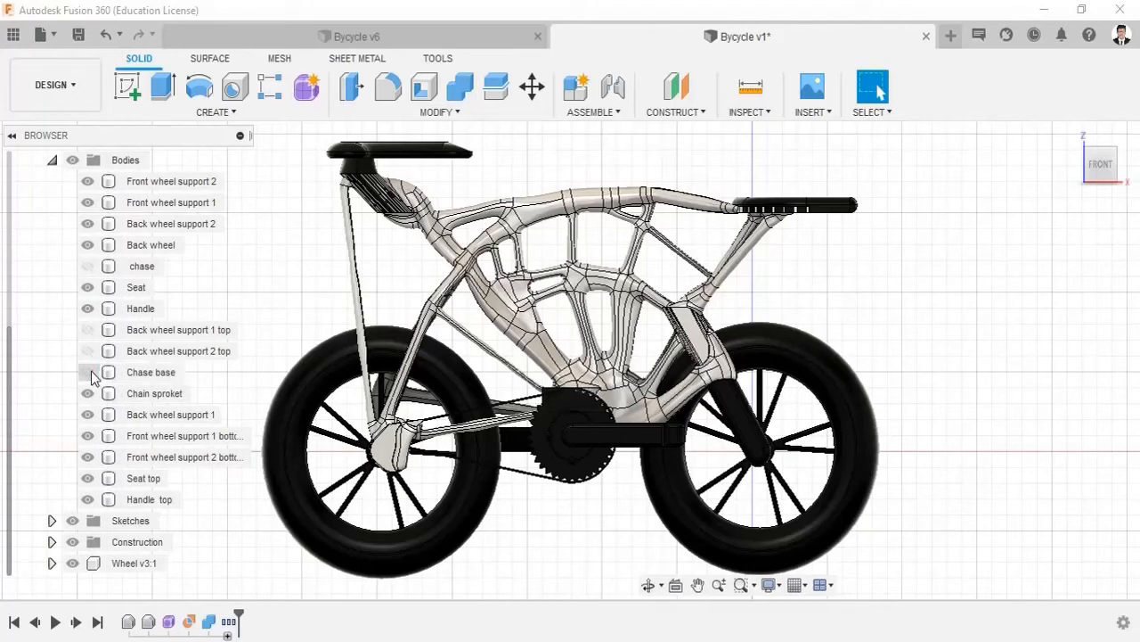
pyautogui.click(87, 309)
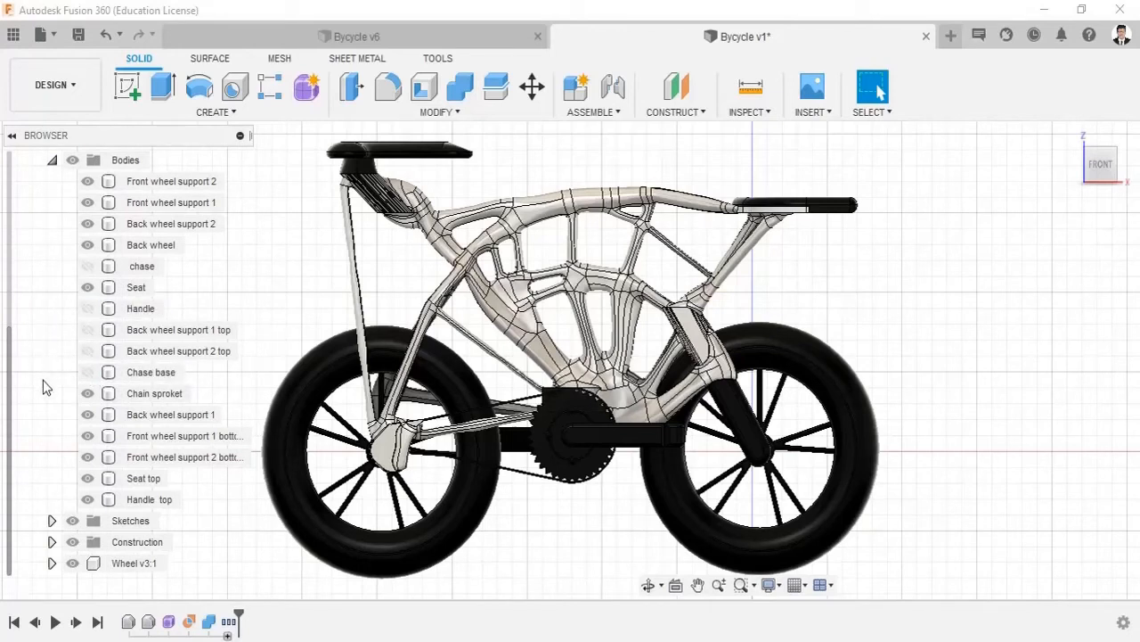
# Step: Hide the Front wheel support 1 and 2, Seat, and Back wheel support 1 and 2 bodies of the inserted Bycycle v6 component
pyautogui.click(87, 202)
pyautogui.click(86, 181)
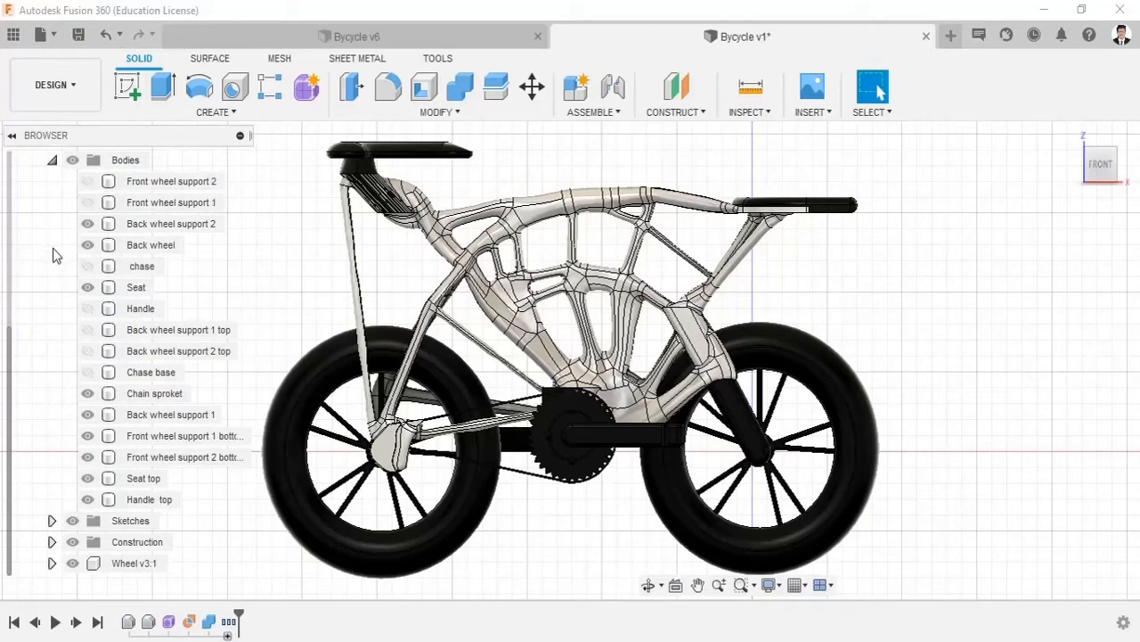
pyautogui.click(88, 288)
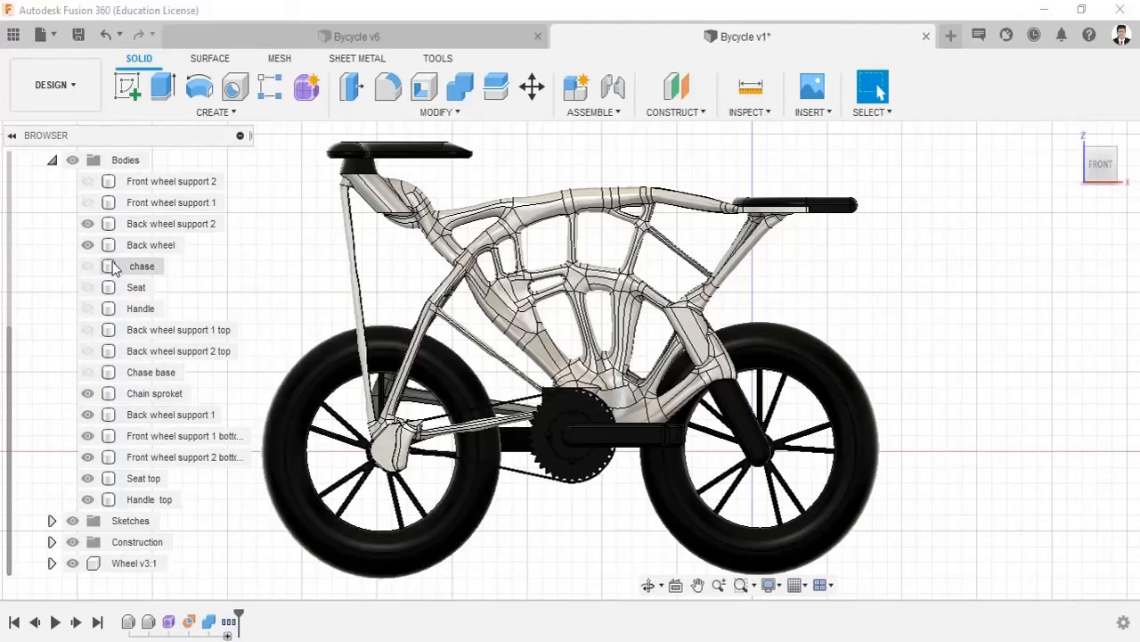
pyautogui.click(98, 229)
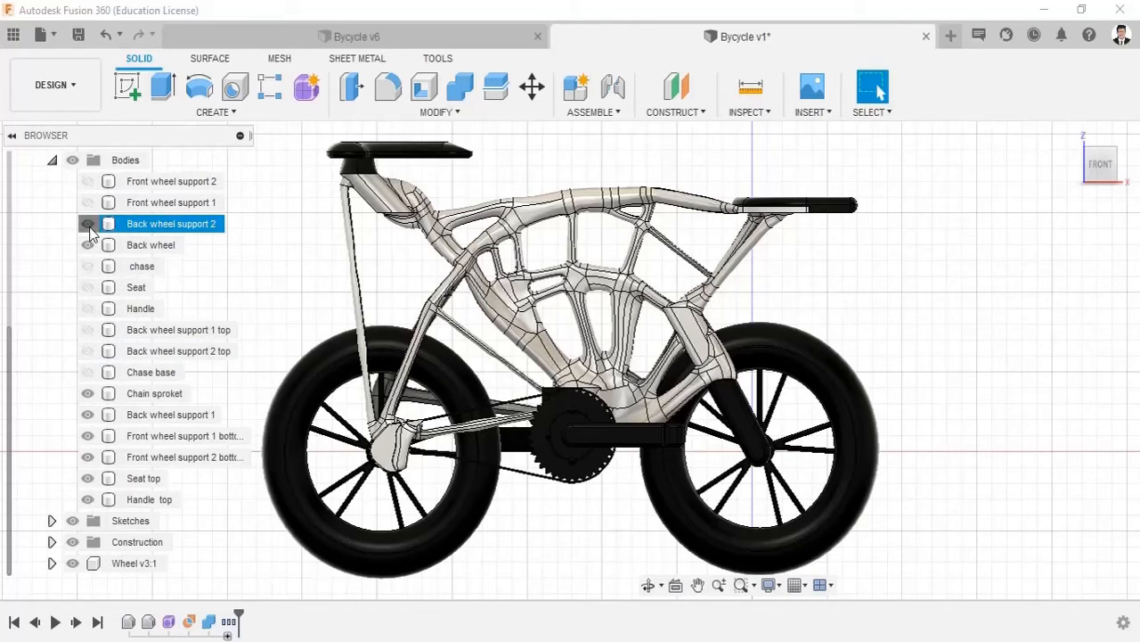
pyautogui.click(88, 226)
pyautogui.click(96, 417)
pyautogui.click(88, 415)
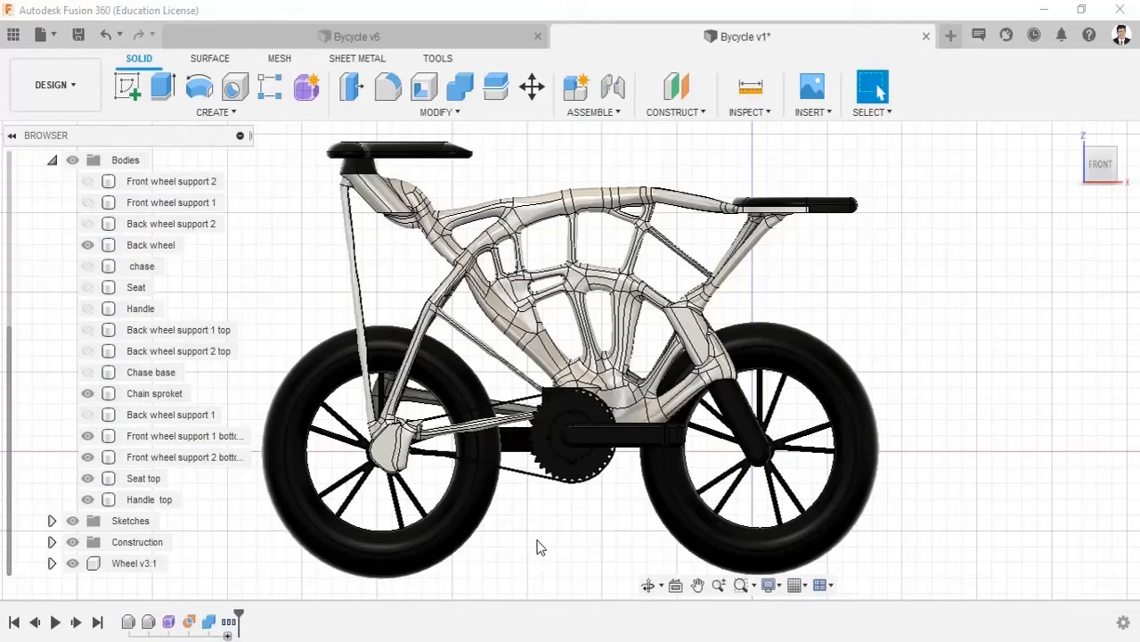
pyautogui.click(53, 160)
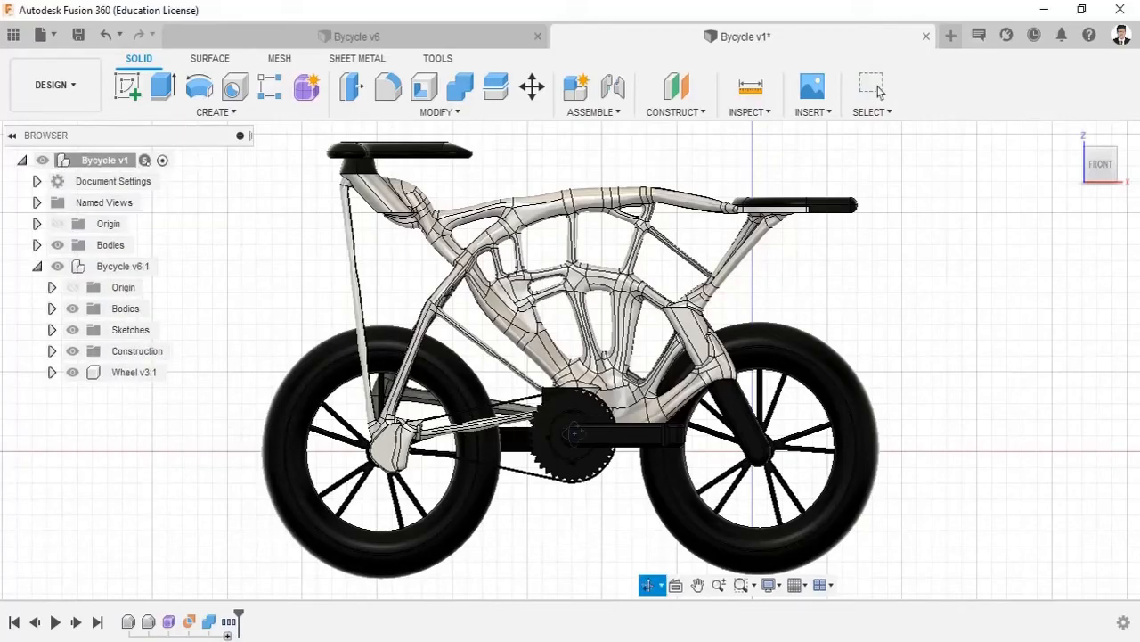
# Step: Replace the black appearance in the design's appearance list with the white one
pyautogui.keyDown('shift'); pyautogui.moveTo(552, 508); pyautogui.dragTo(624, 375, button='middle'); pyautogui.keyUp('shift')
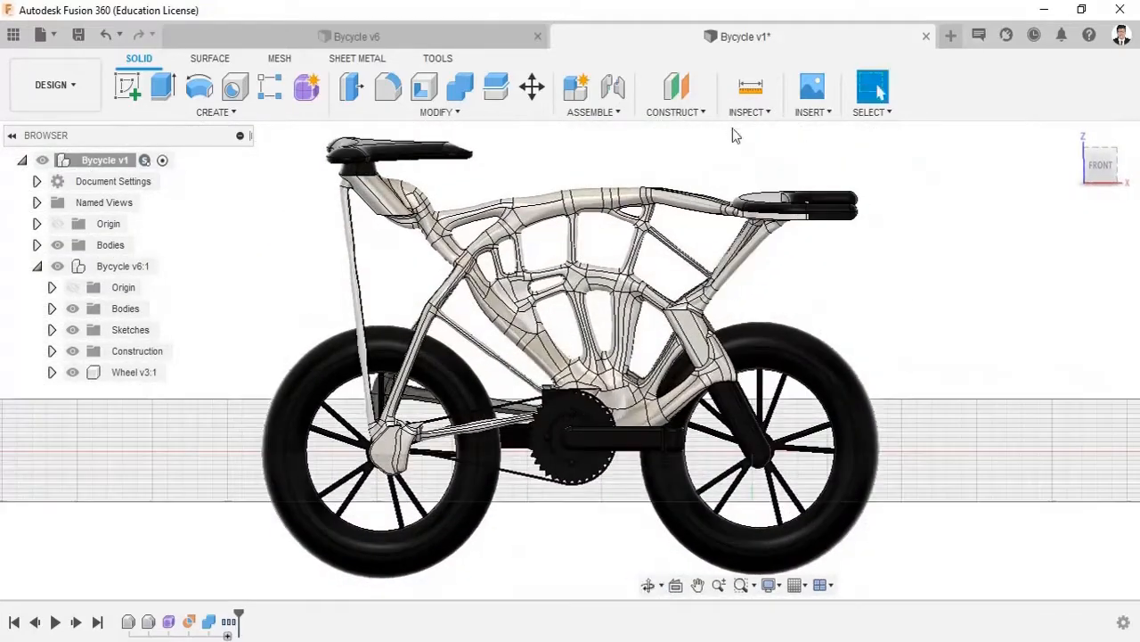
pyautogui.click(1097, 162)
pyautogui.scroll(-2, 468, 193)
pyautogui.moveTo(467, 192); pyautogui.dragTo(629, 253, button='middle')
pyautogui.click(1100, 165)
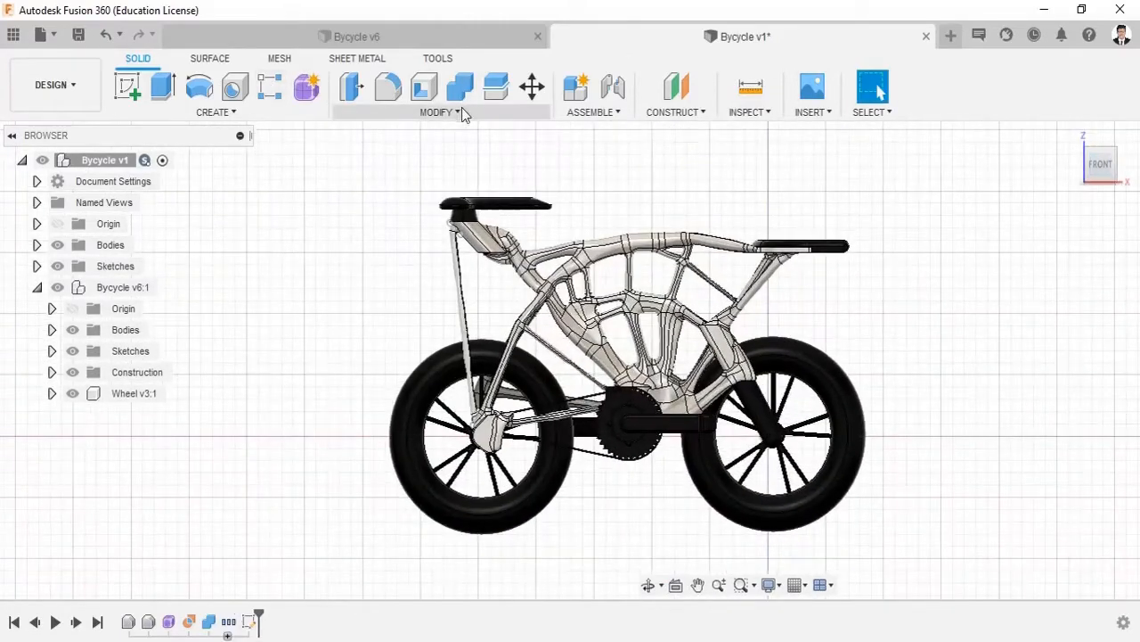
pyautogui.click(441, 112)
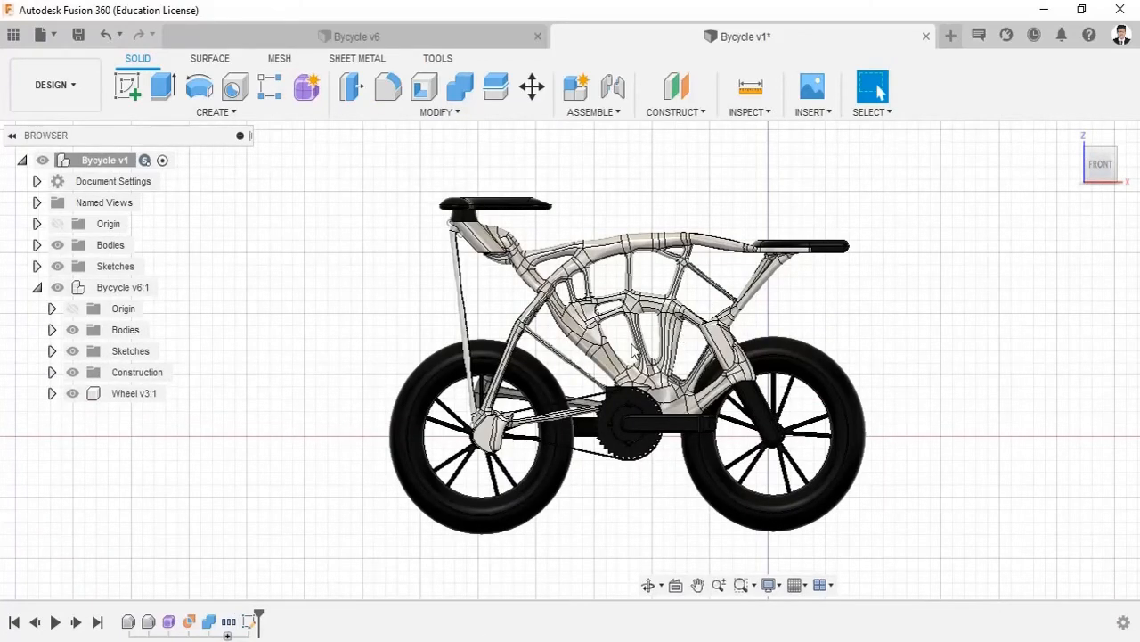
pyautogui.press('a')
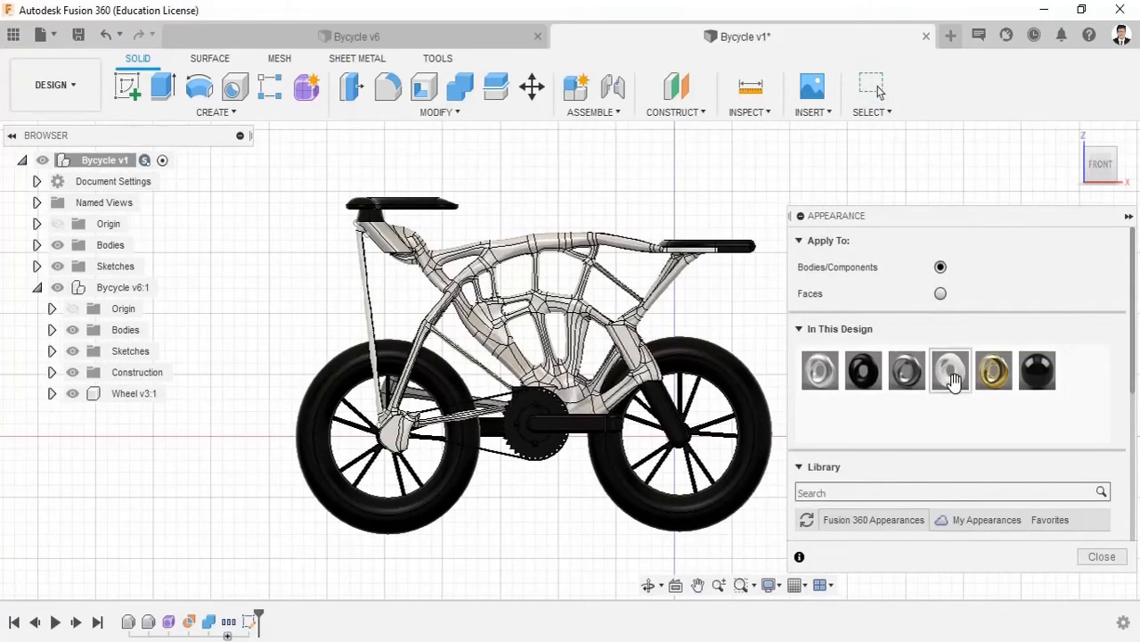
pyautogui.moveTo(950, 374); pyautogui.dragTo(860, 373)
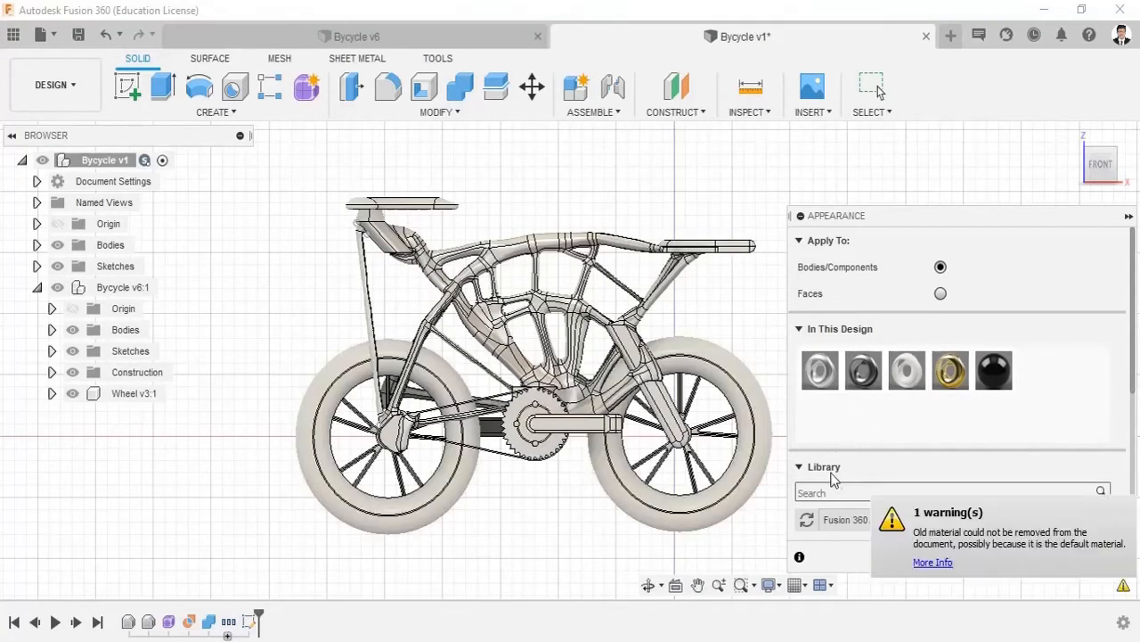
# Step: Search the appearance library for "blue" and apply a blue appearance to the generative frame body
pyautogui.click(834, 490)
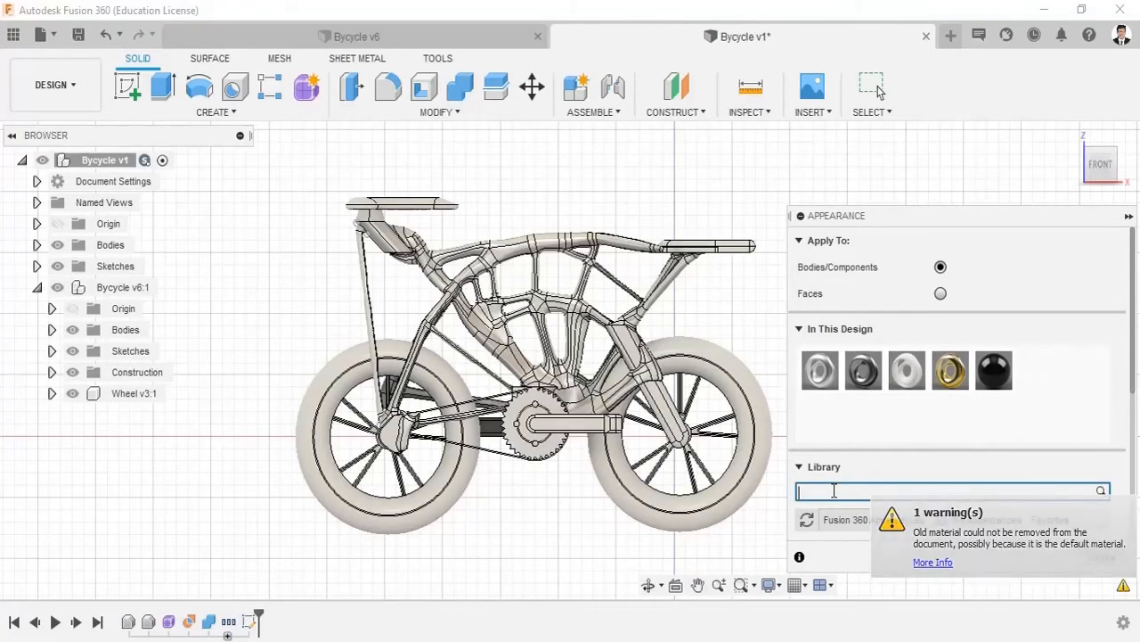
pyautogui.write('blue')
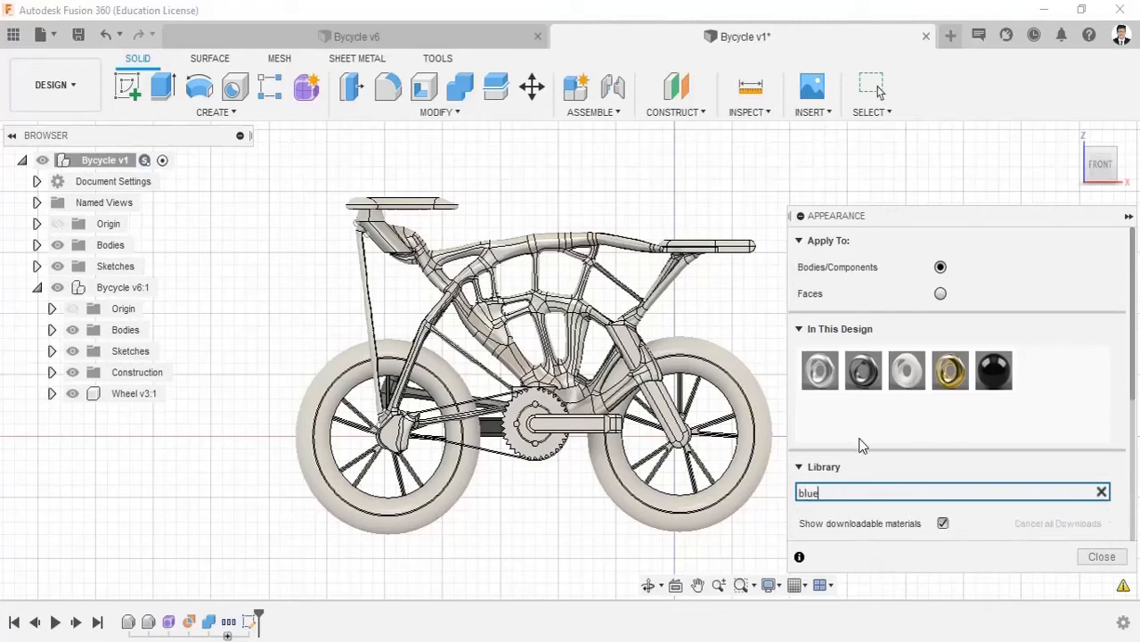
pyautogui.scroll(-5, 864, 435)
pyautogui.moveTo(912, 497); pyautogui.dragTo(642, 348)
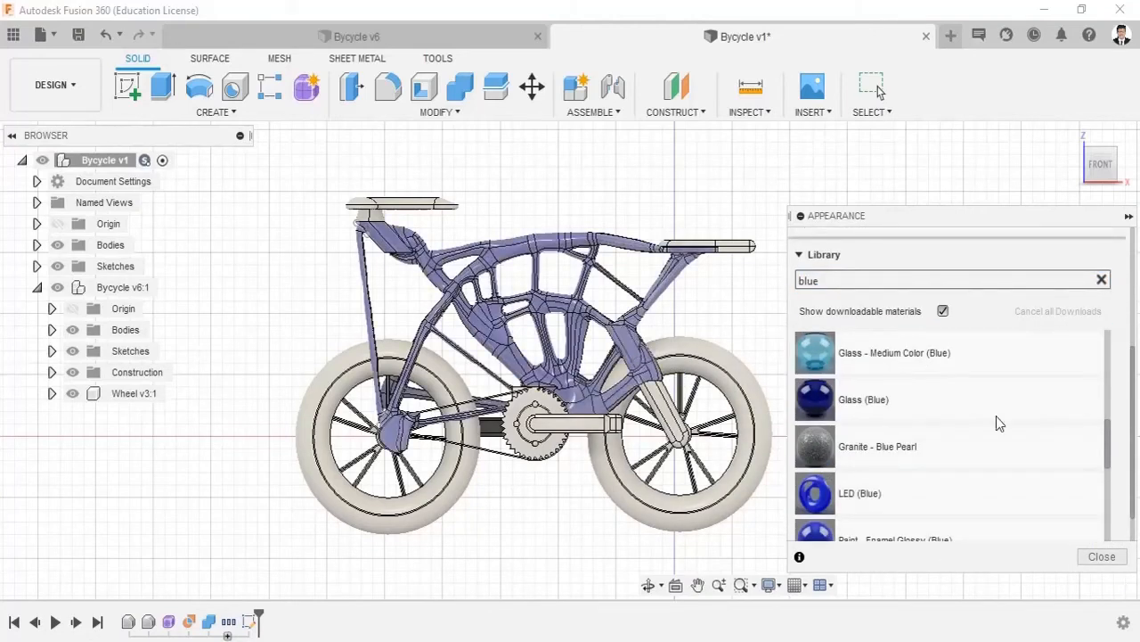
pyautogui.click(1115, 566)
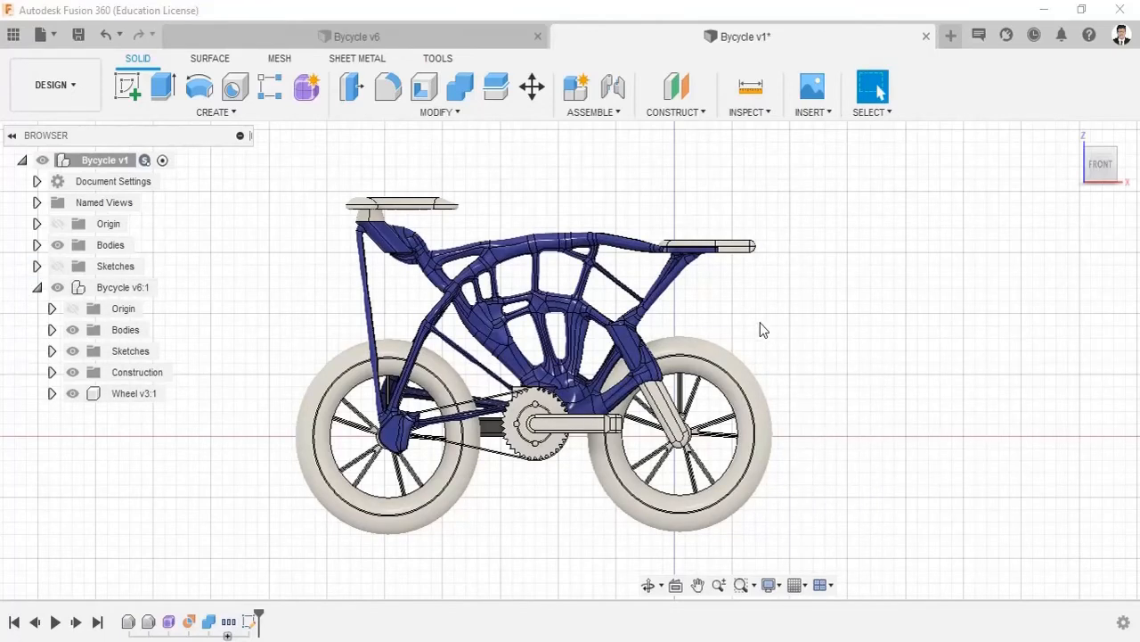
# Step: Switch to the Render workspace and inspect the recoloured bicycle up close from different angles
pyautogui.moveTo(704, 332); pyautogui.dragTo(730, 328, button='middle')
pyautogui.click(70, 86)
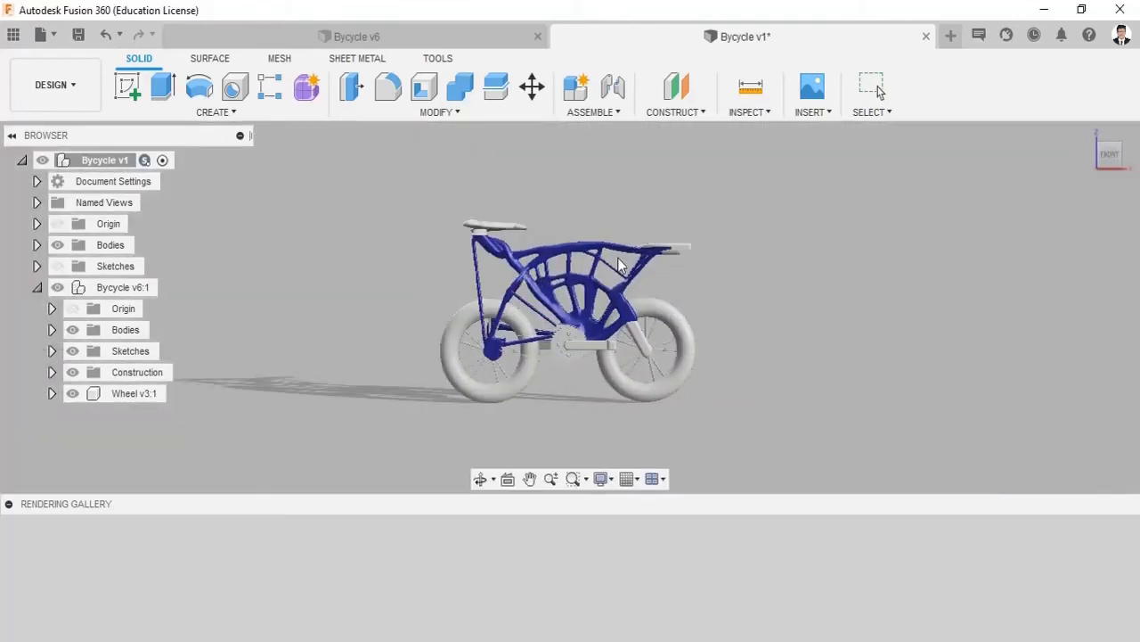
pyautogui.scroll(4, 618, 270)
pyautogui.moveTo(615, 275); pyautogui.dragTo(217, 264, button='middle')
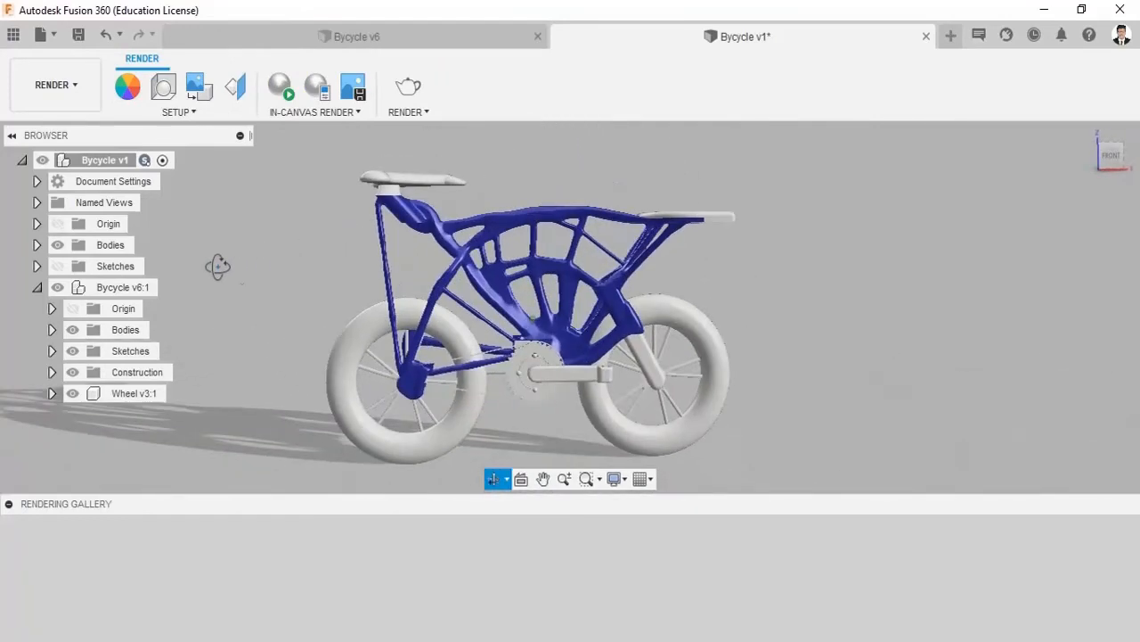
pyautogui.moveTo(764, 252); pyautogui.dragTo(812, 247, button='middle')
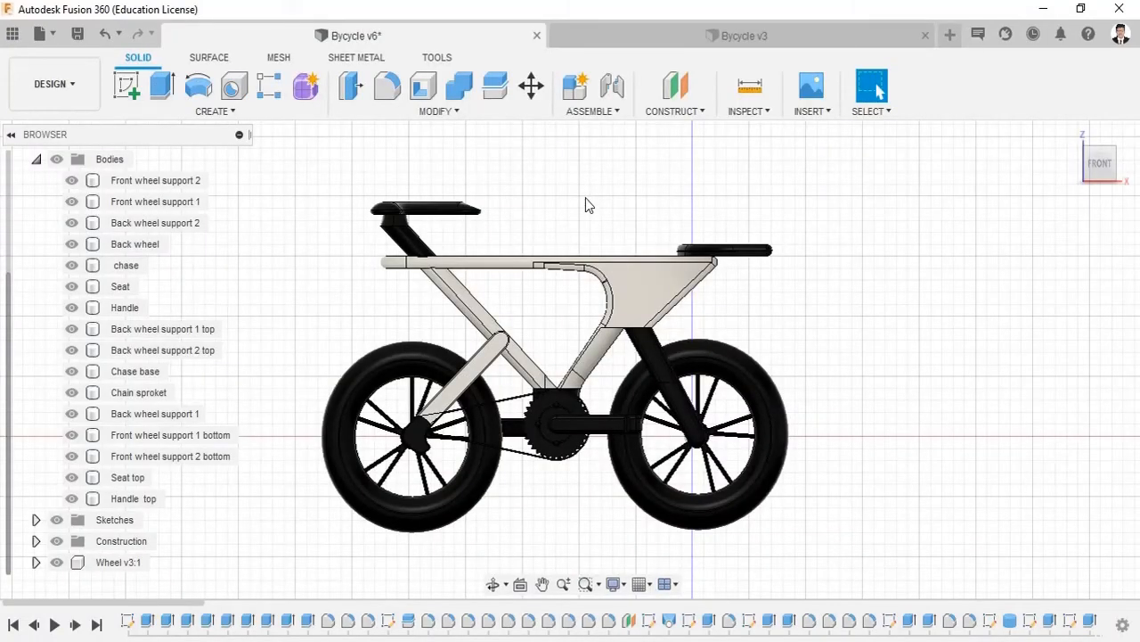
# Step: Examine the physical properties of the original chase body in the Bycycle v6 document, particularly its mass
pyautogui.click(129, 267)
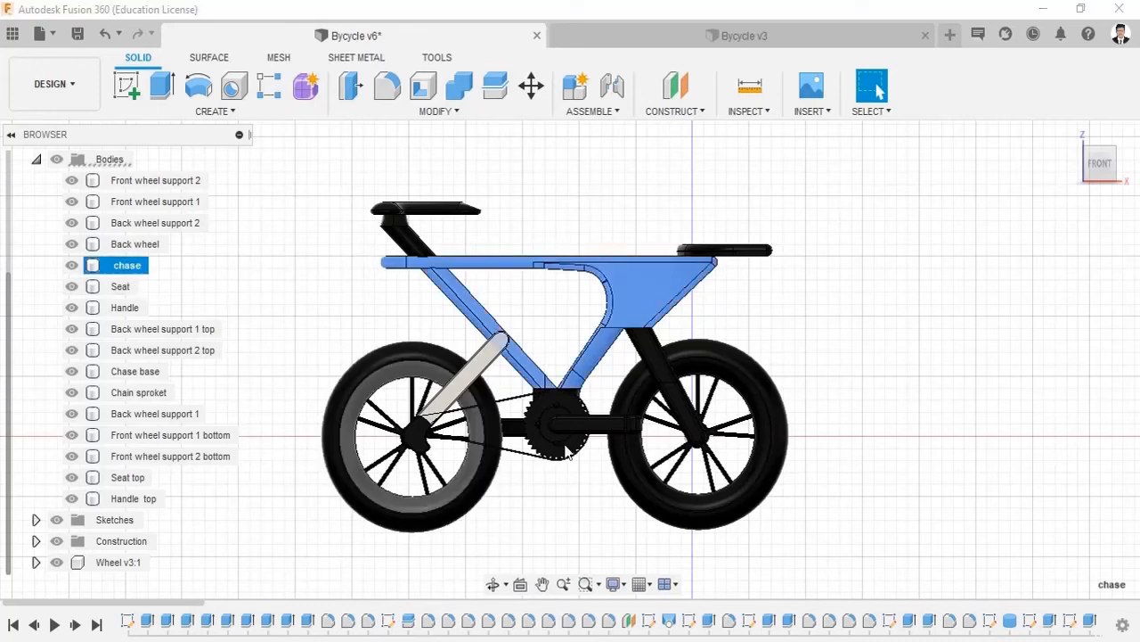
pyautogui.rightClick(650, 280)
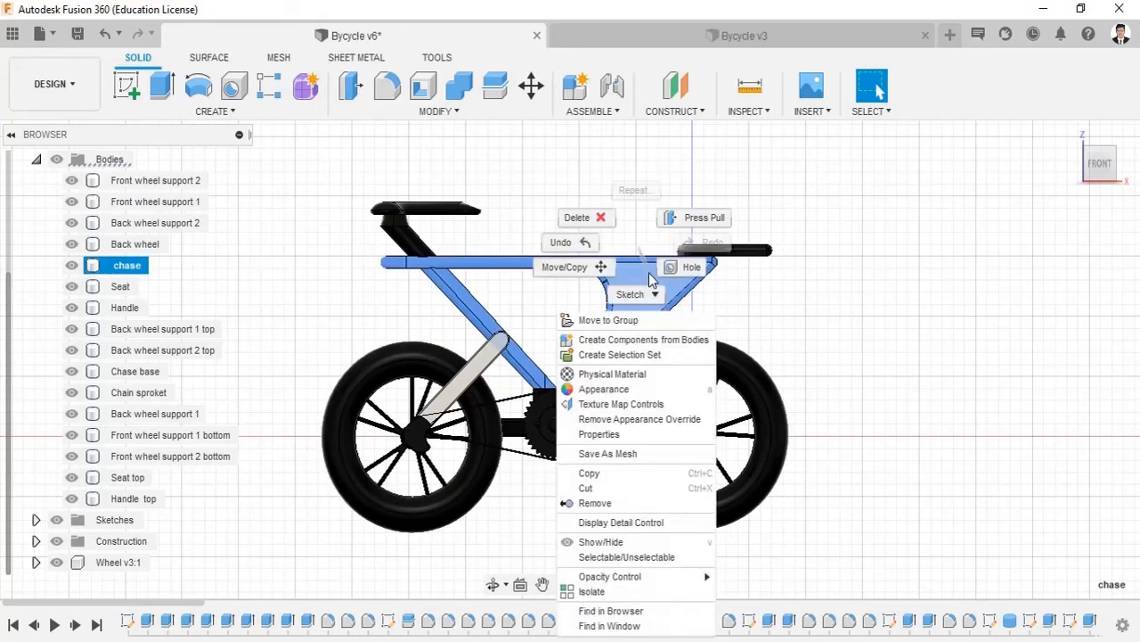
pyautogui.click(636, 434)
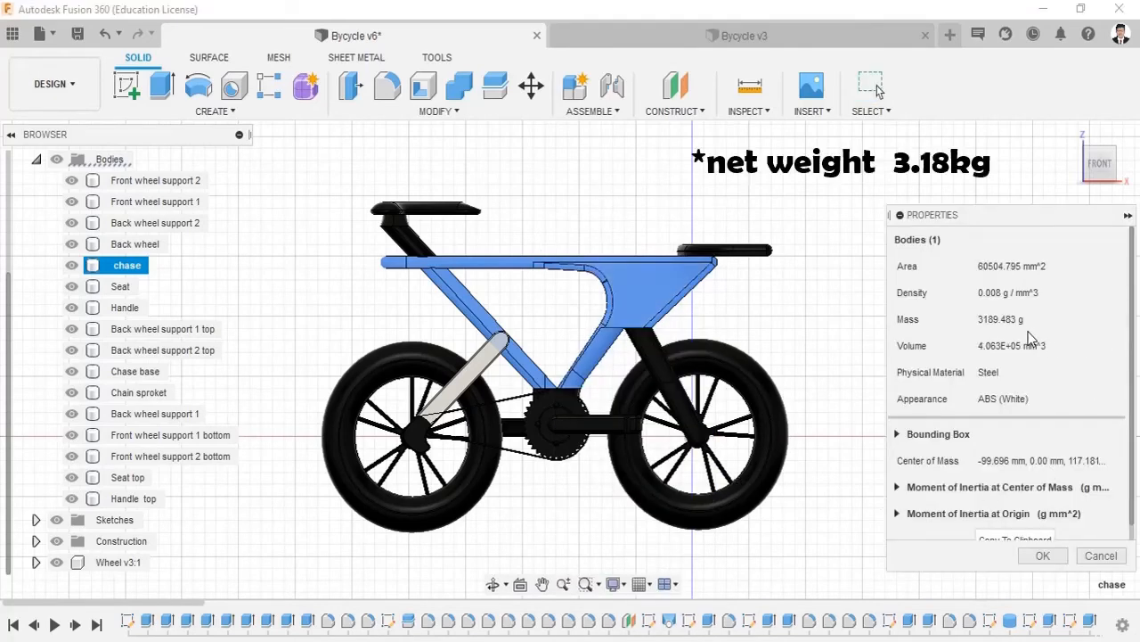
pyautogui.moveTo(864, 397)
pyautogui.keyDown('shift'); pyautogui.mouseDown(button='middle')
pyautogui.moveTo(747, 441)
pyautogui.moveTo(855, 413)
pyautogui.moveTo(868, 392)
pyautogui.mouseUp(button='middle'); pyautogui.keyUp('shift')
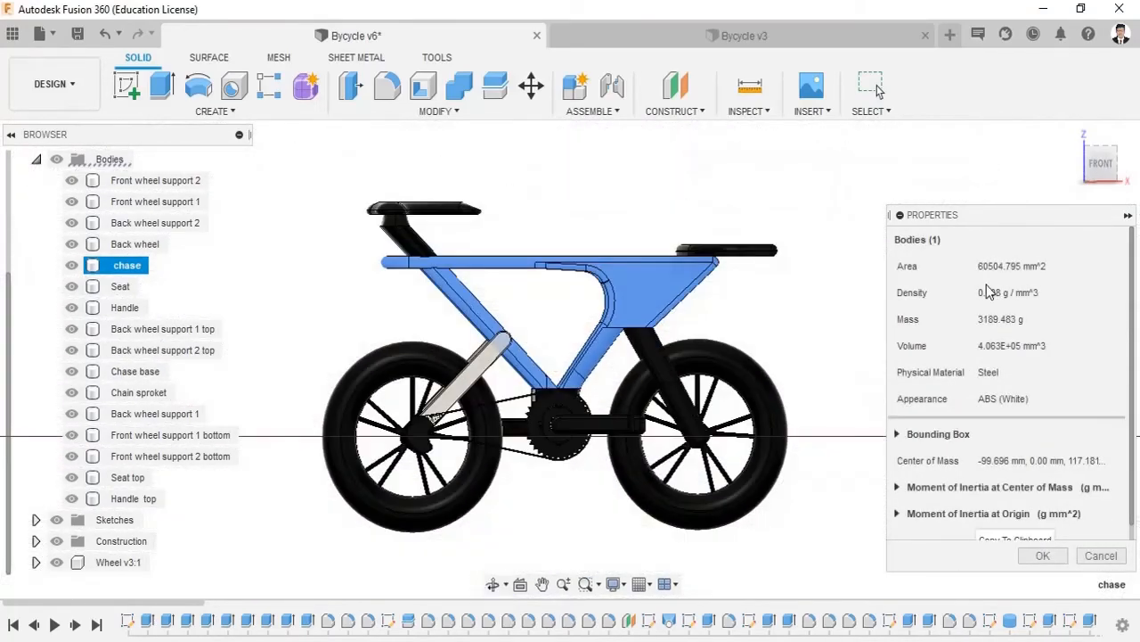
pyautogui.click(1104, 162)
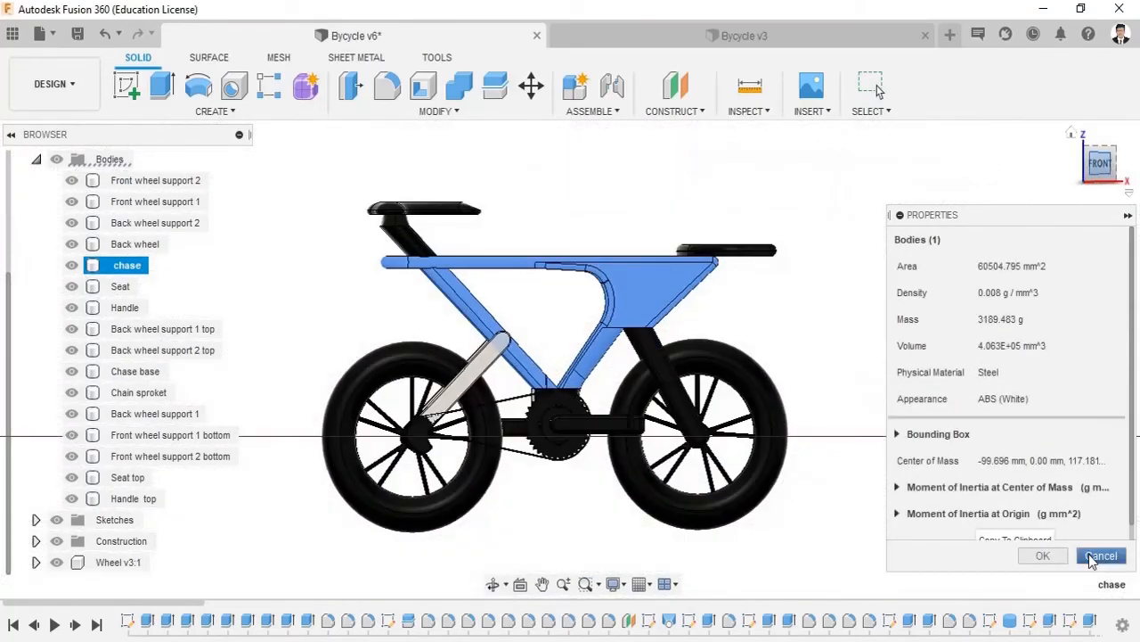
pyautogui.click(1044, 556)
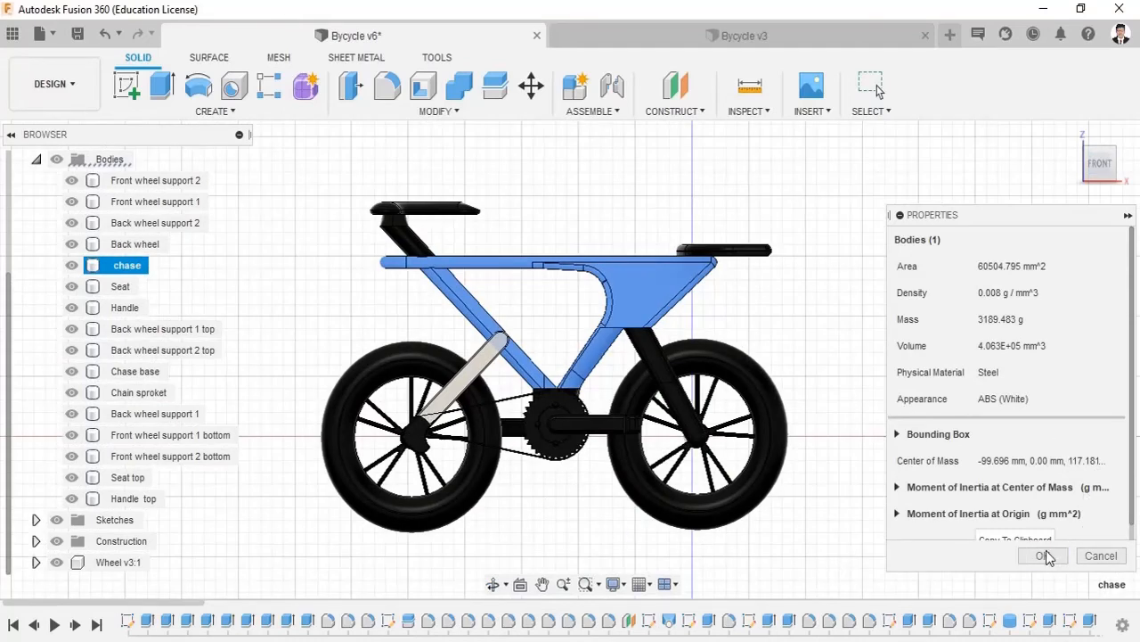
# Step: Switch to the Bycycle v3 document and examine the mass and other properties of the generative frame, Body18
pyautogui.click(739, 35)
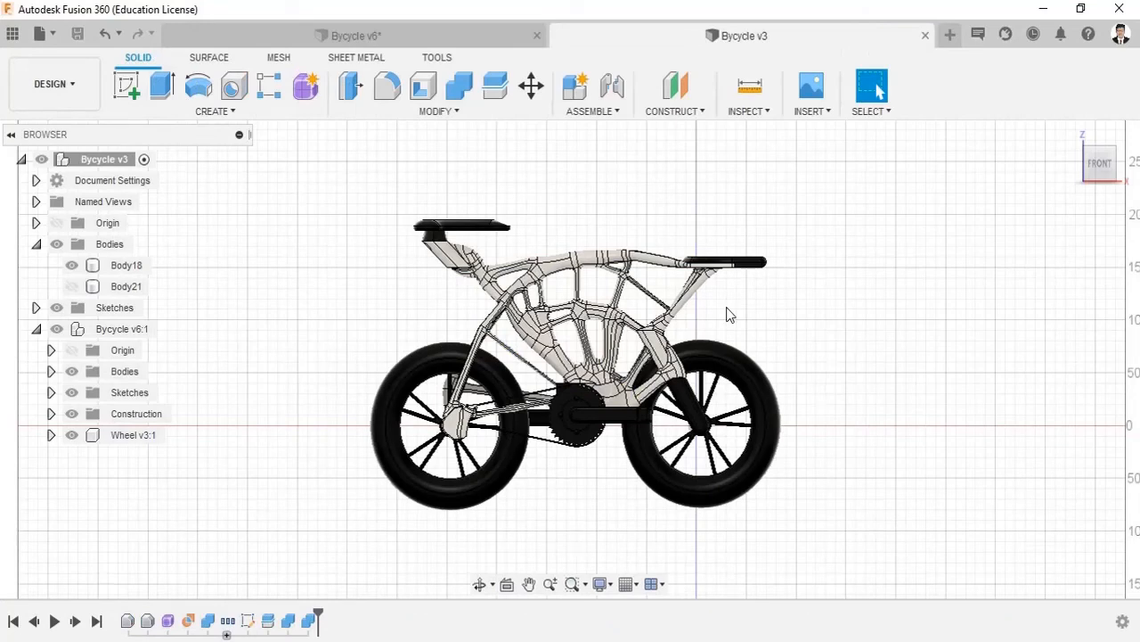
pyautogui.click(135, 264)
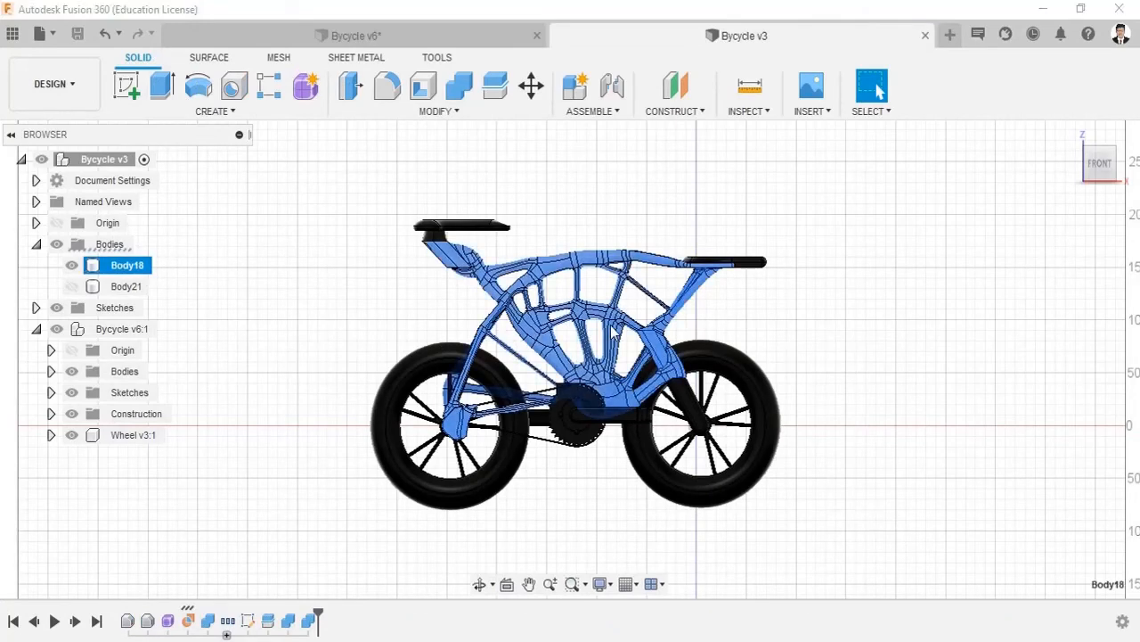
pyautogui.rightClick(613, 266)
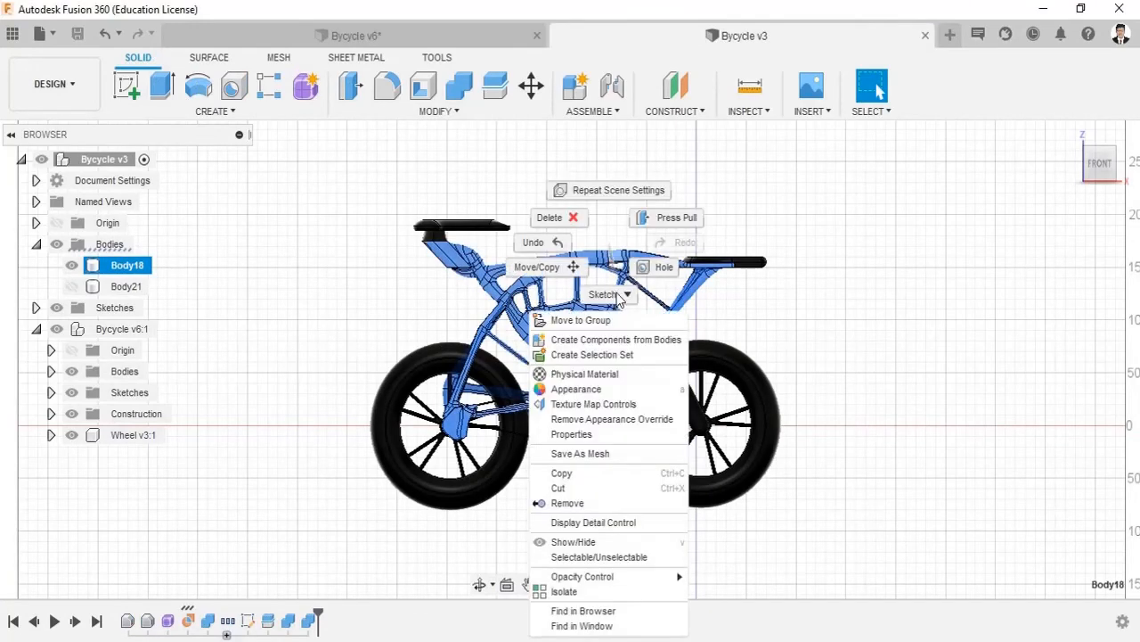
pyautogui.click(606, 438)
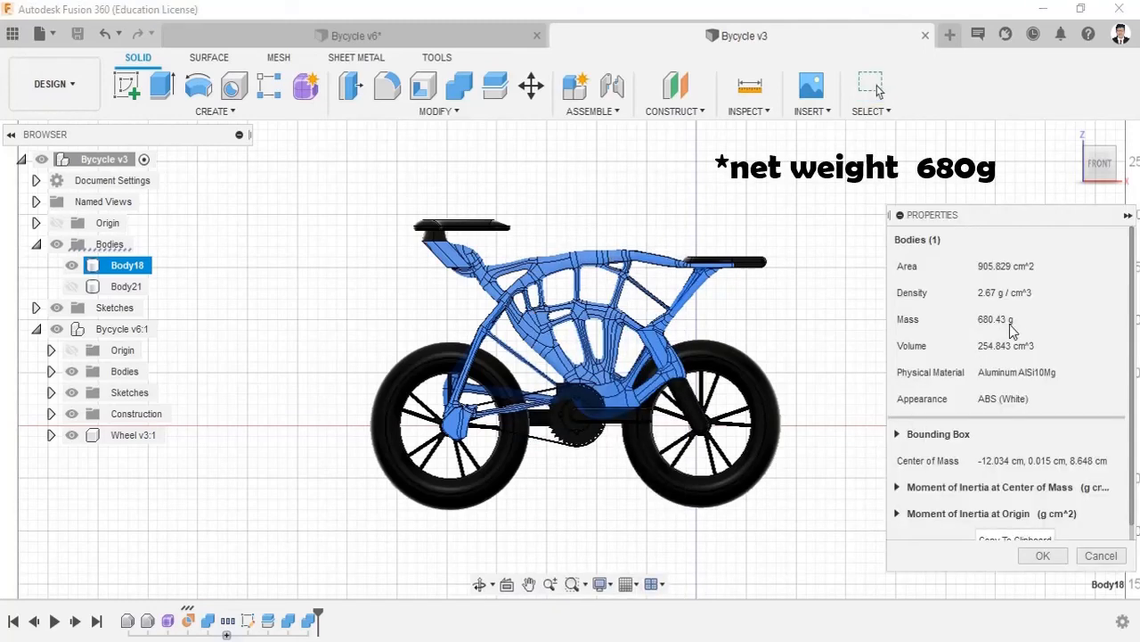
pyautogui.keyDown('shift'); pyautogui.moveTo(860, 368); pyautogui.dragTo(629, 434, button='middle'); pyautogui.keyUp('shift')
pyautogui.keyDown('shift'); pyautogui.moveTo(526, 459); pyautogui.dragTo(822, 406, button='middle'); pyautogui.keyUp('shift')
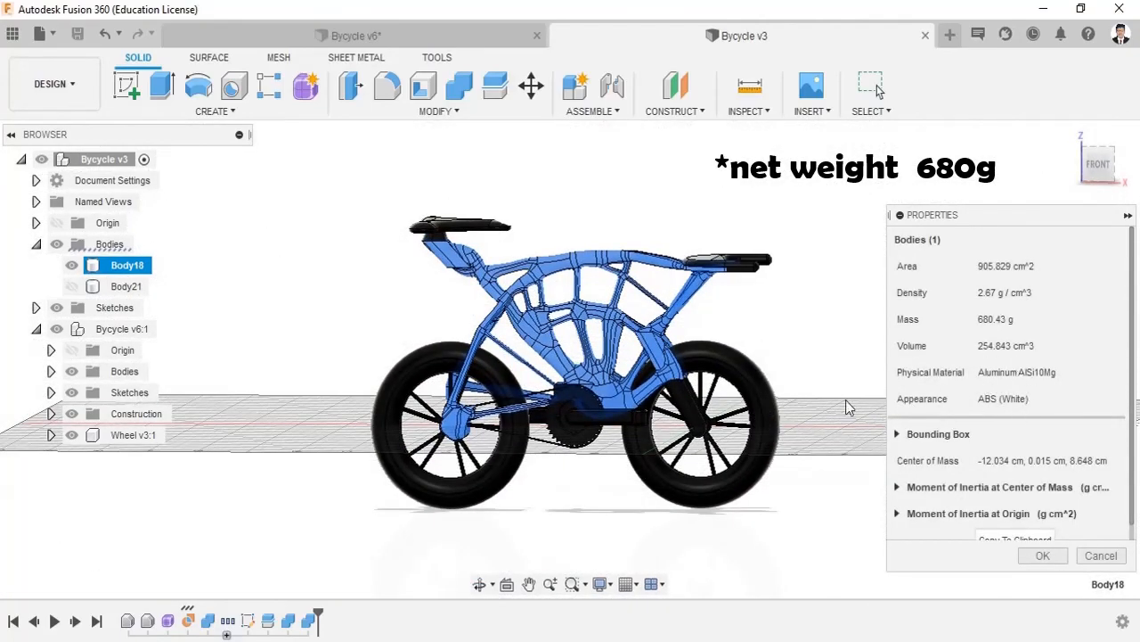
pyautogui.click(1099, 171)
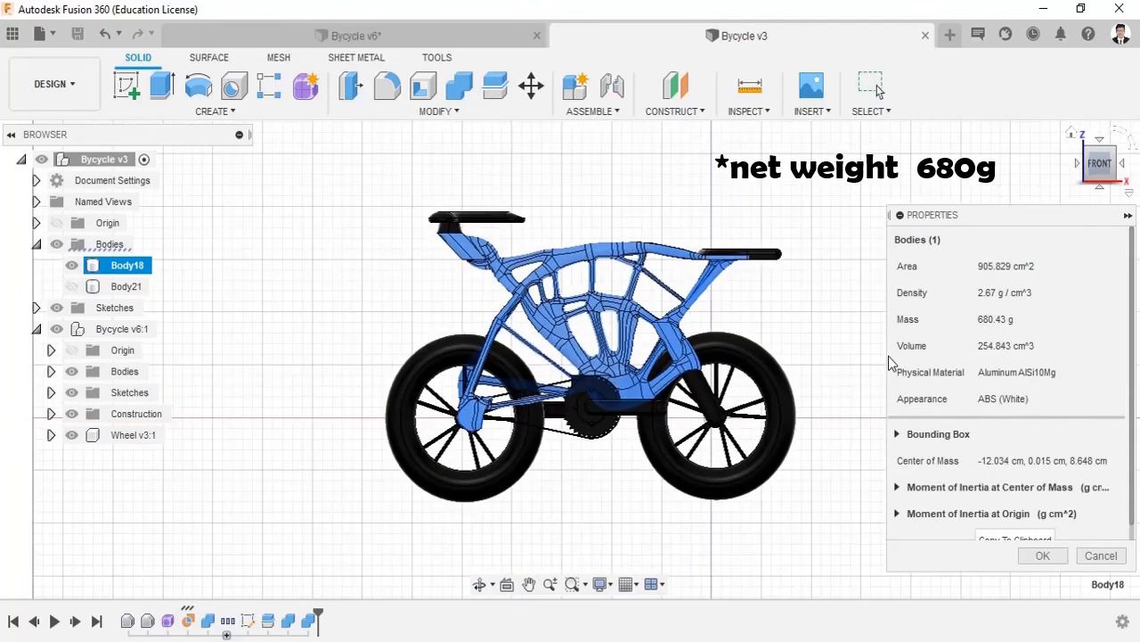
pyautogui.moveTo(846, 351); pyautogui.dragTo(835, 363, button='middle')
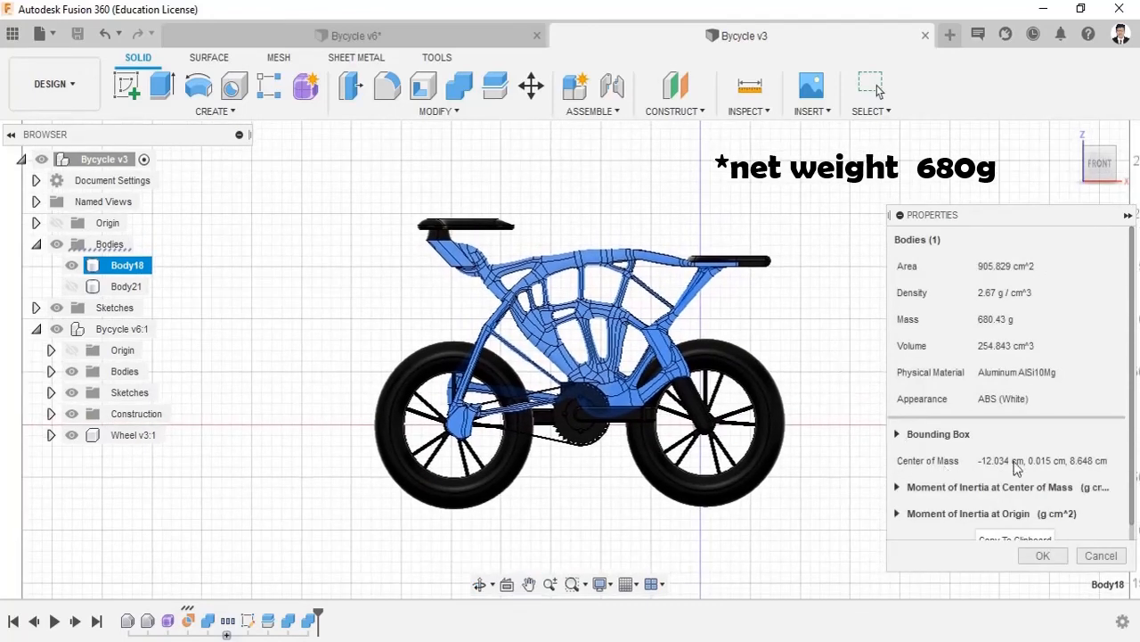